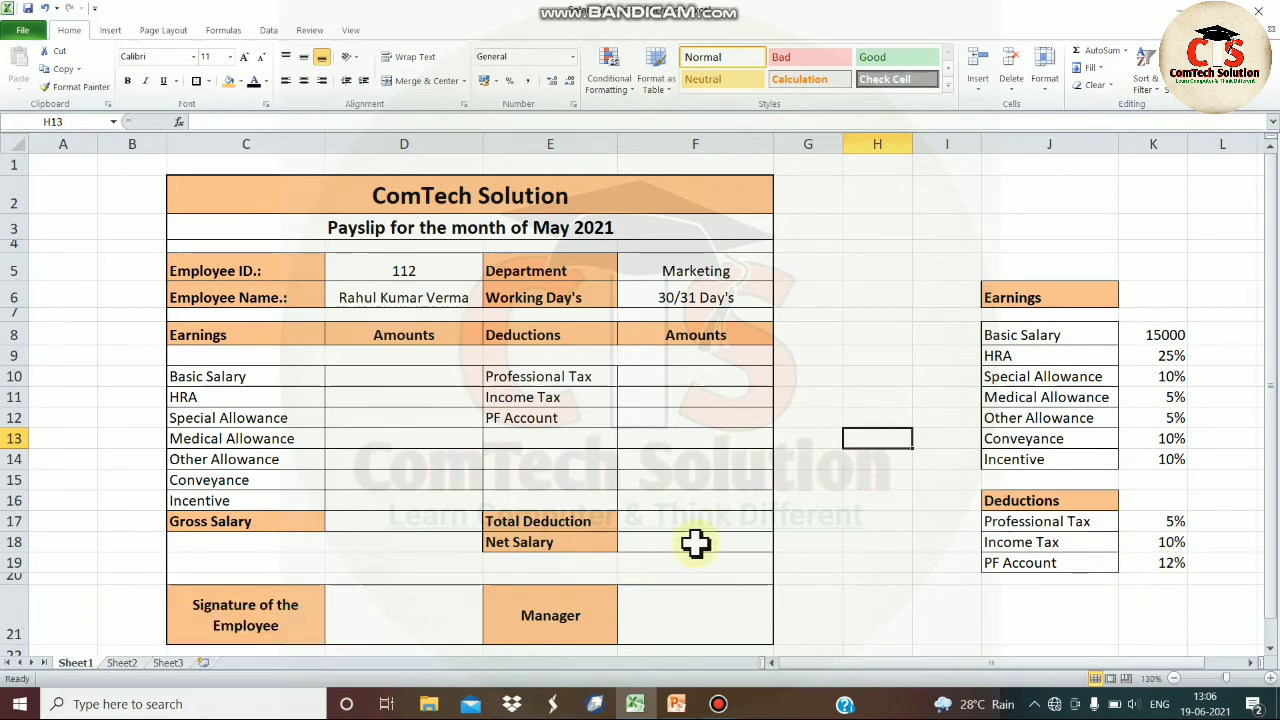
Step: Enter 15000 as the Basic Salary amount in cell D10 of the payslip
left_click(423, 376)
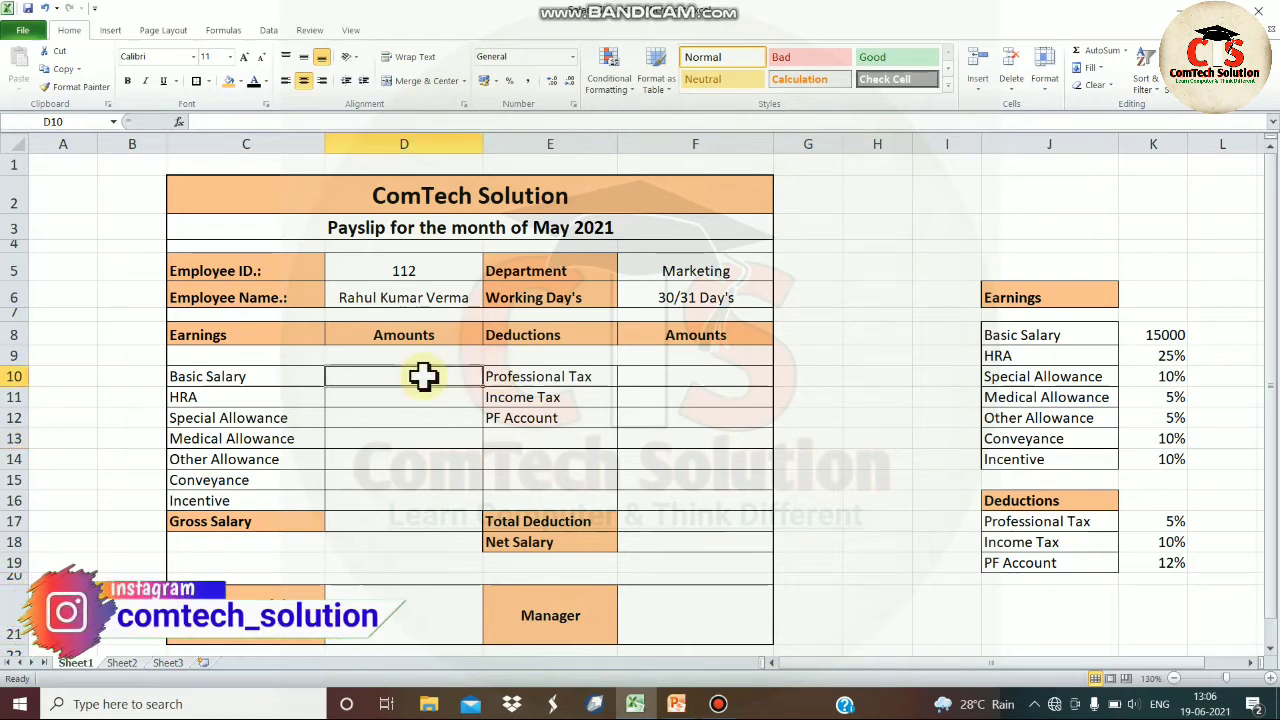
type("15")
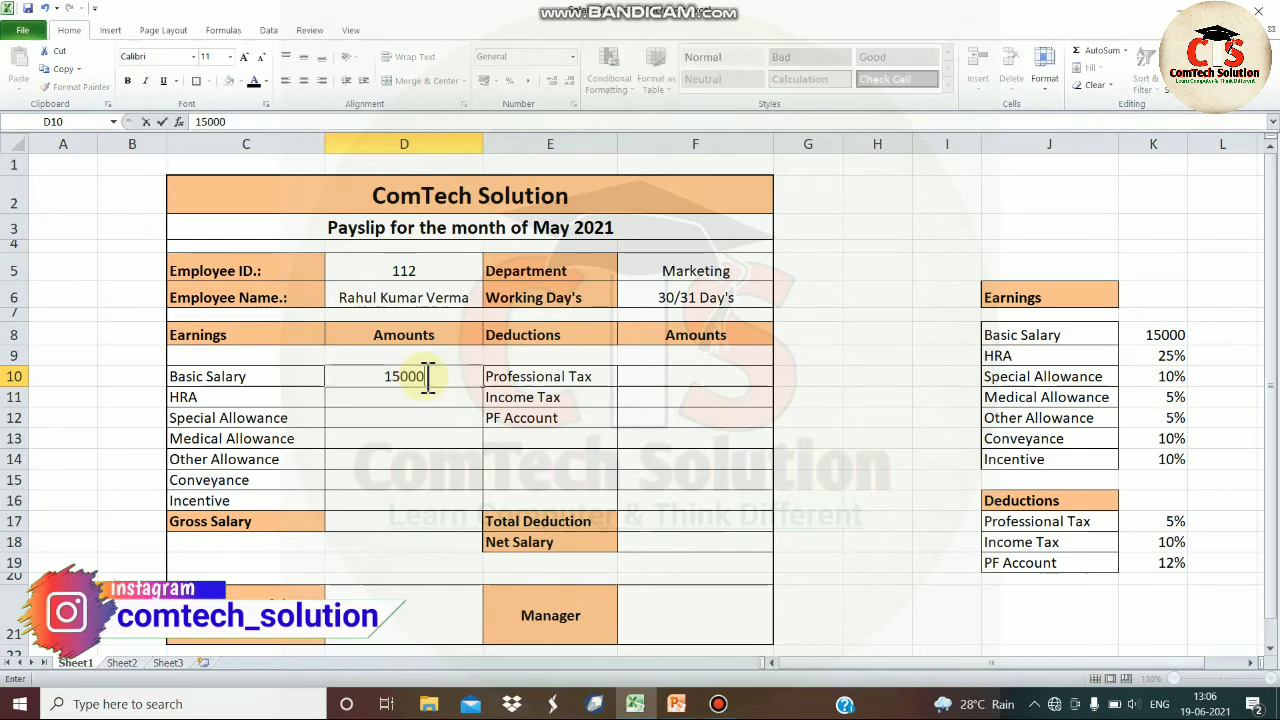
type("000")
Step: Calculate the HRA amount in D11 as 25% of the basic salary with the formula =D10*25%
left_click(420, 403)
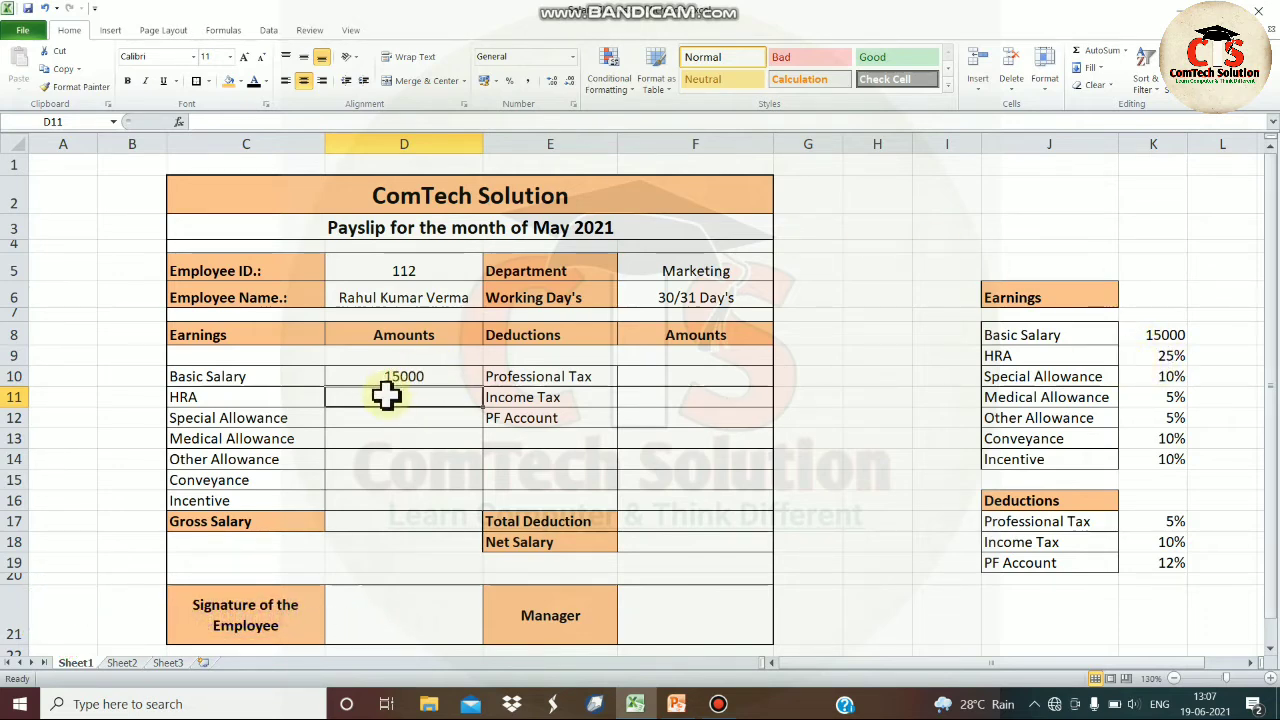
type("=")
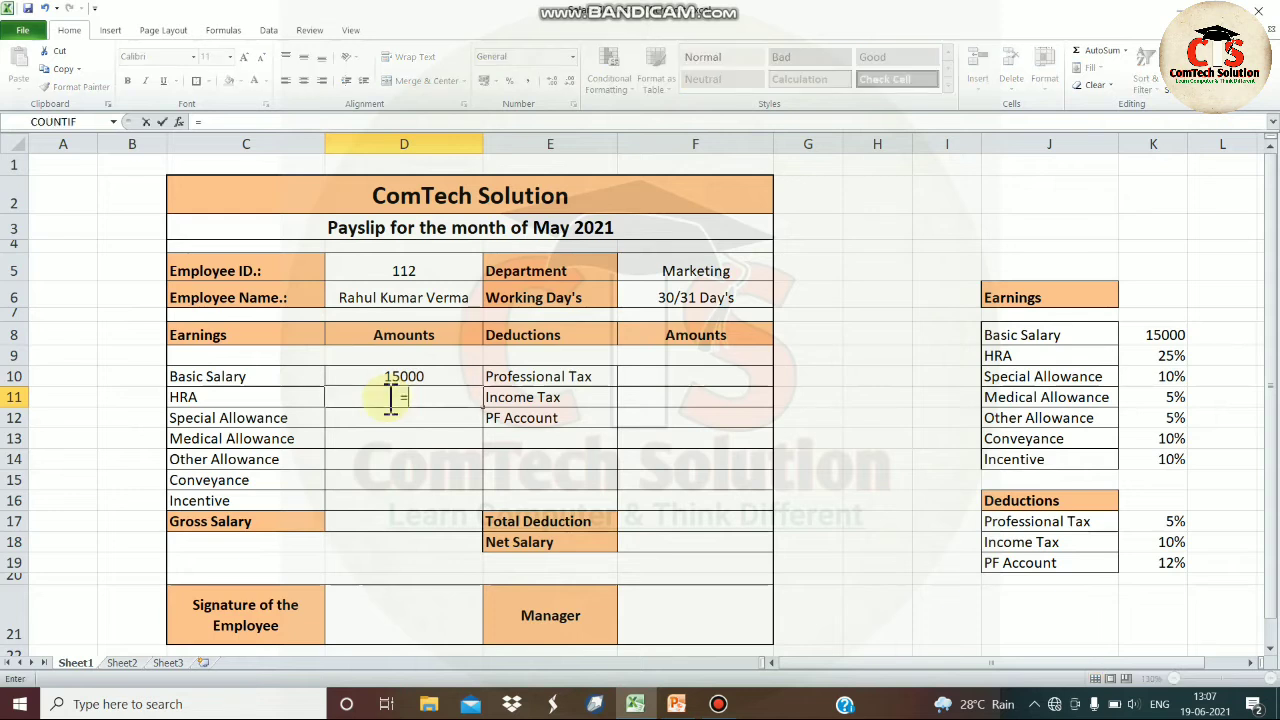
left_click(398, 378)
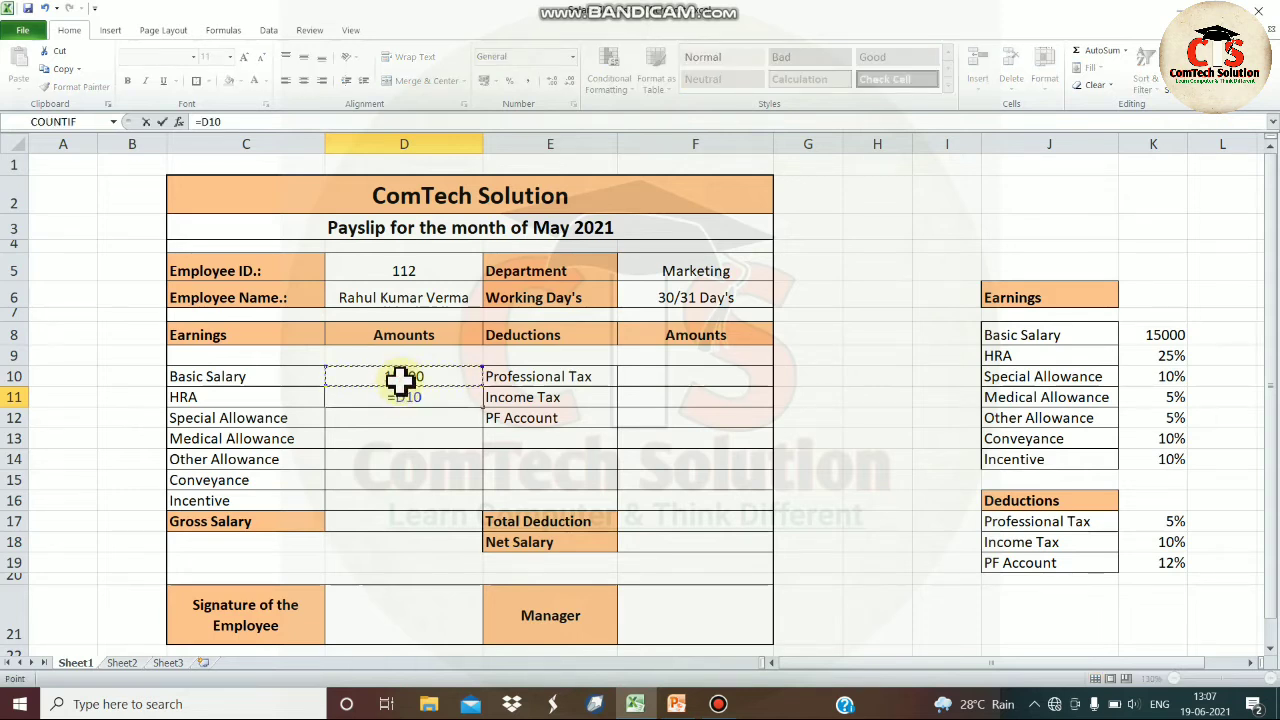
type("2")
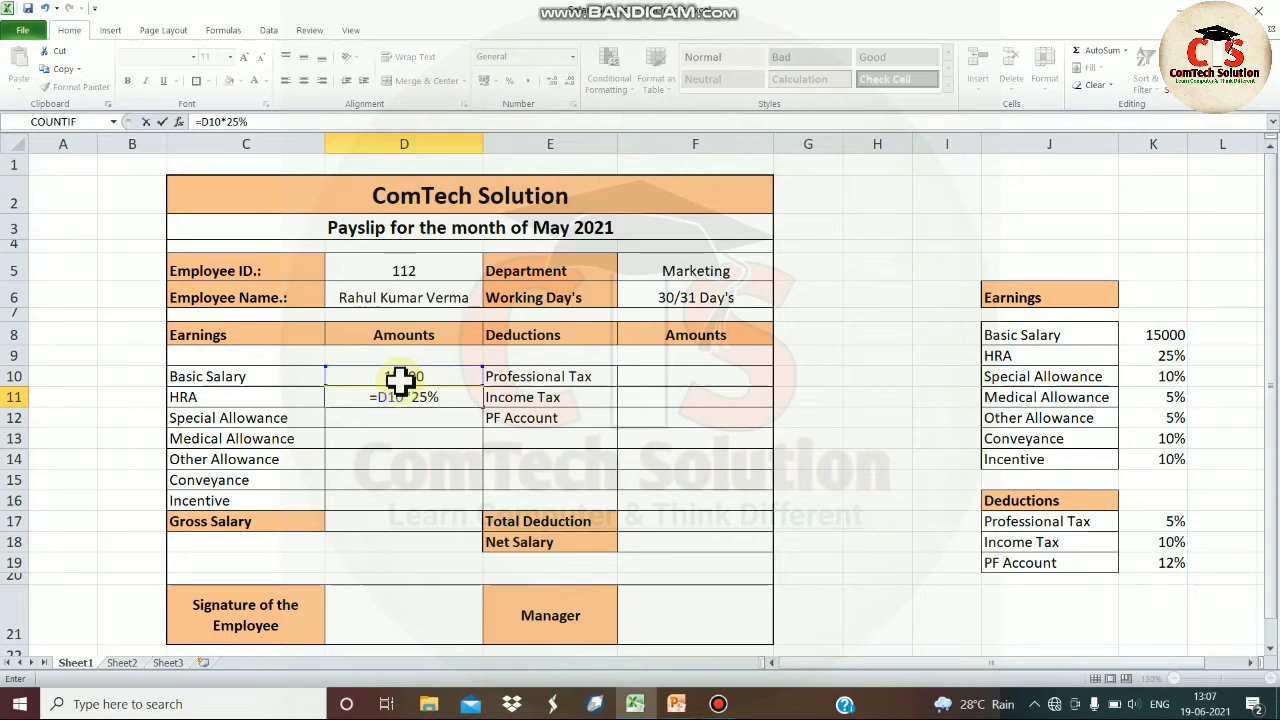
type("5%")
key("Return")
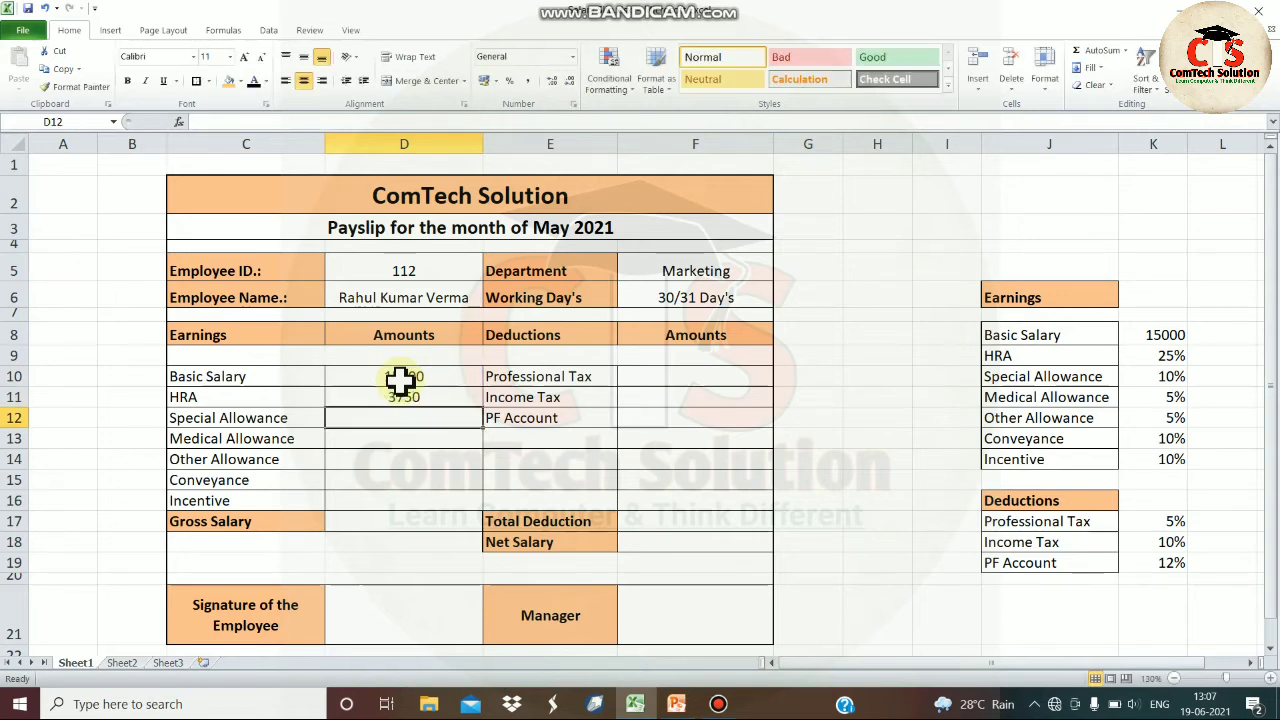
left_click(400, 399)
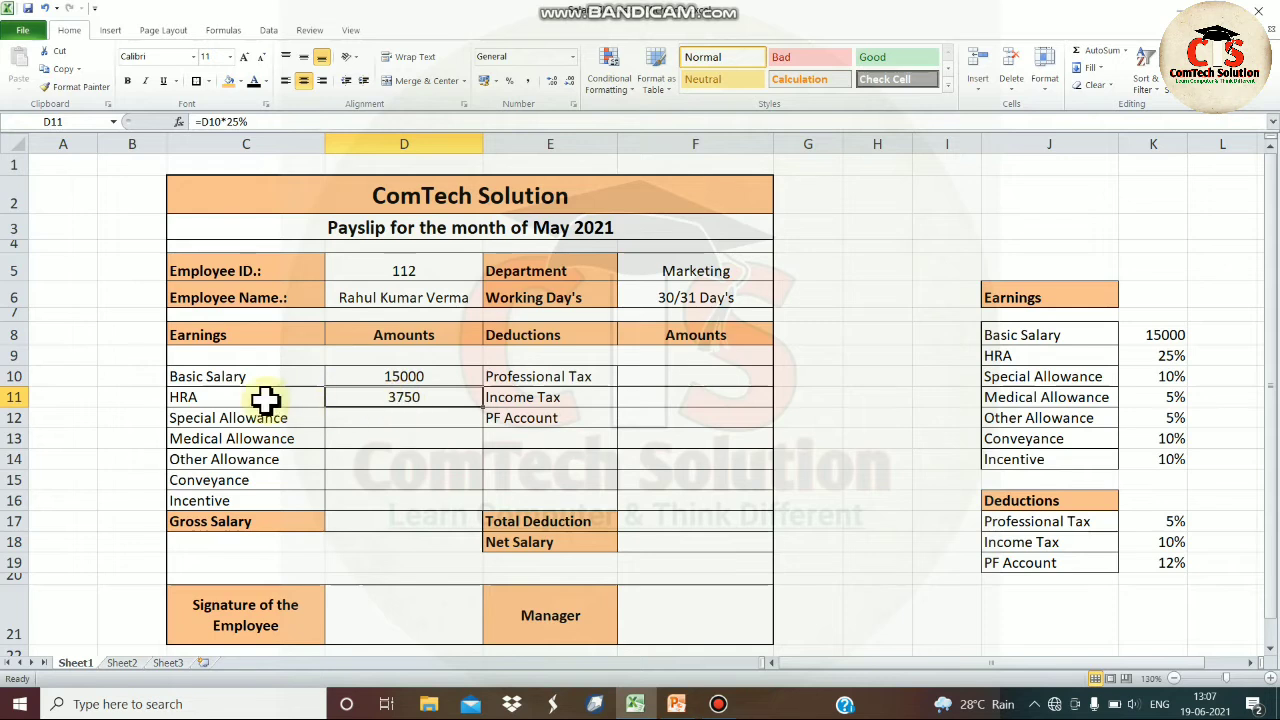
Step: Calculate the Special Allowance in D12 as 10% of the basic salary with the formula =D10*10%
left_click(404, 418)
type("=")
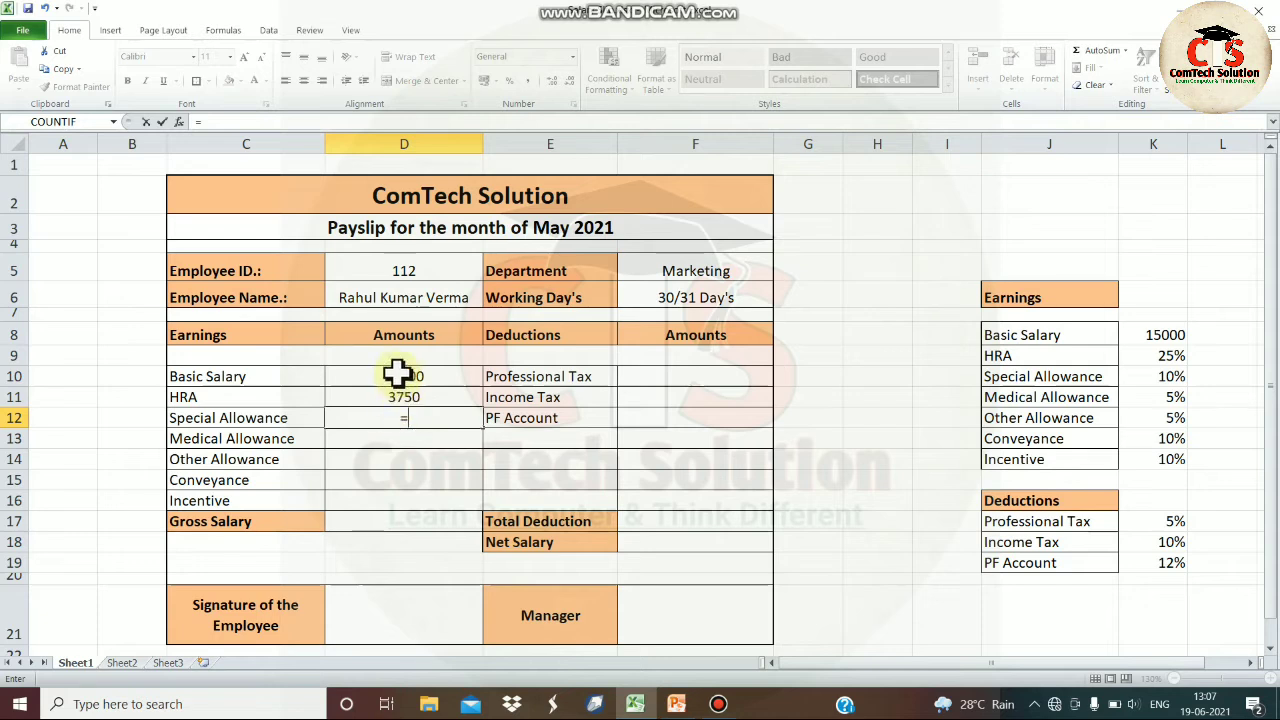
left_click(397, 373)
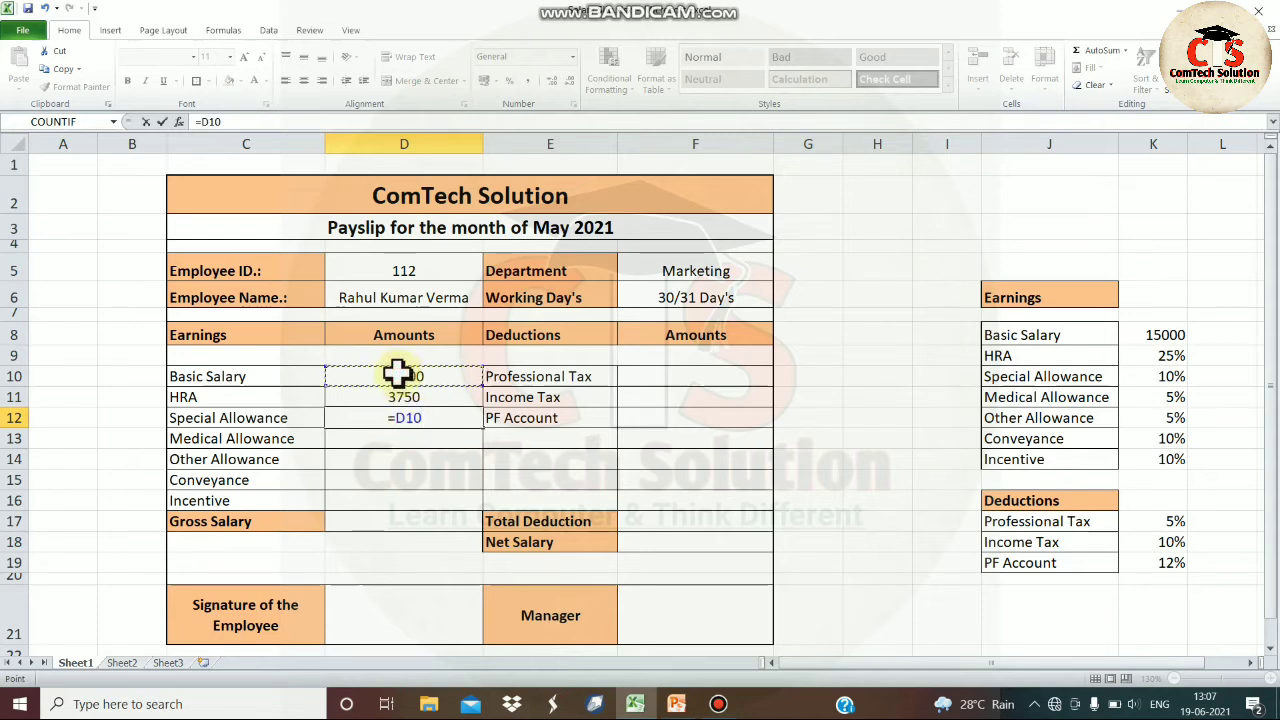
type("*10%")
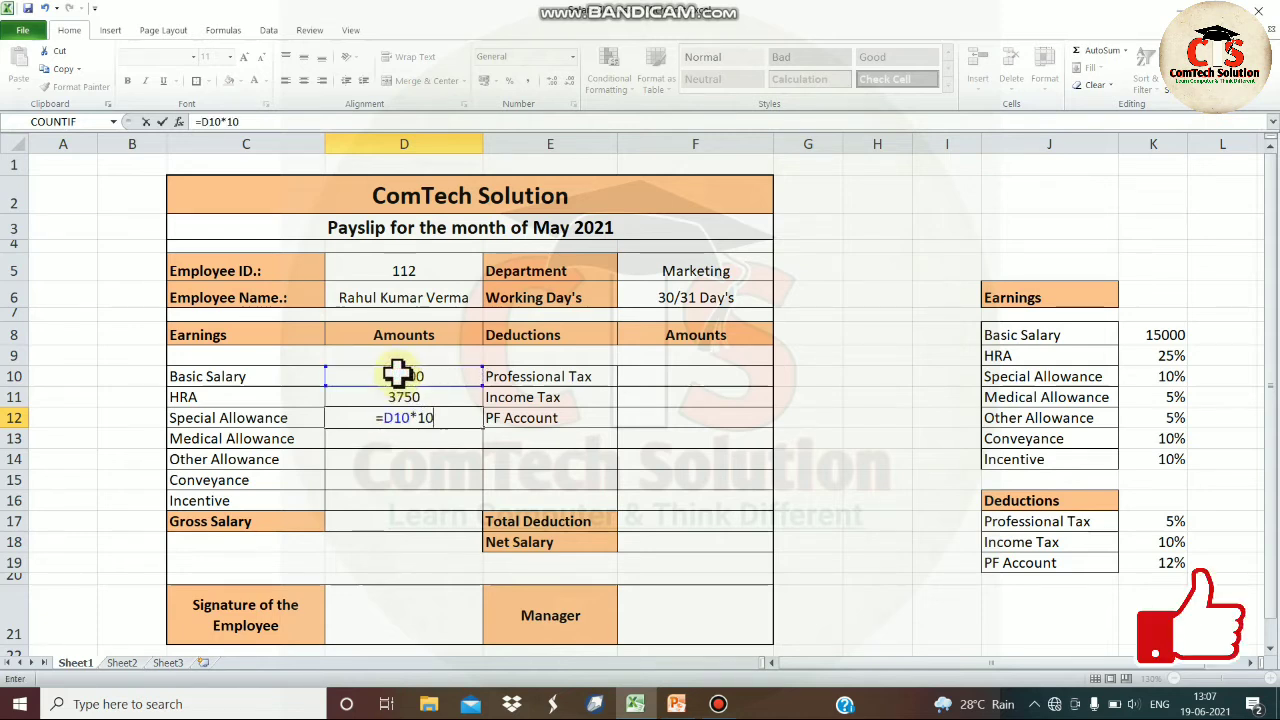
key("Return")
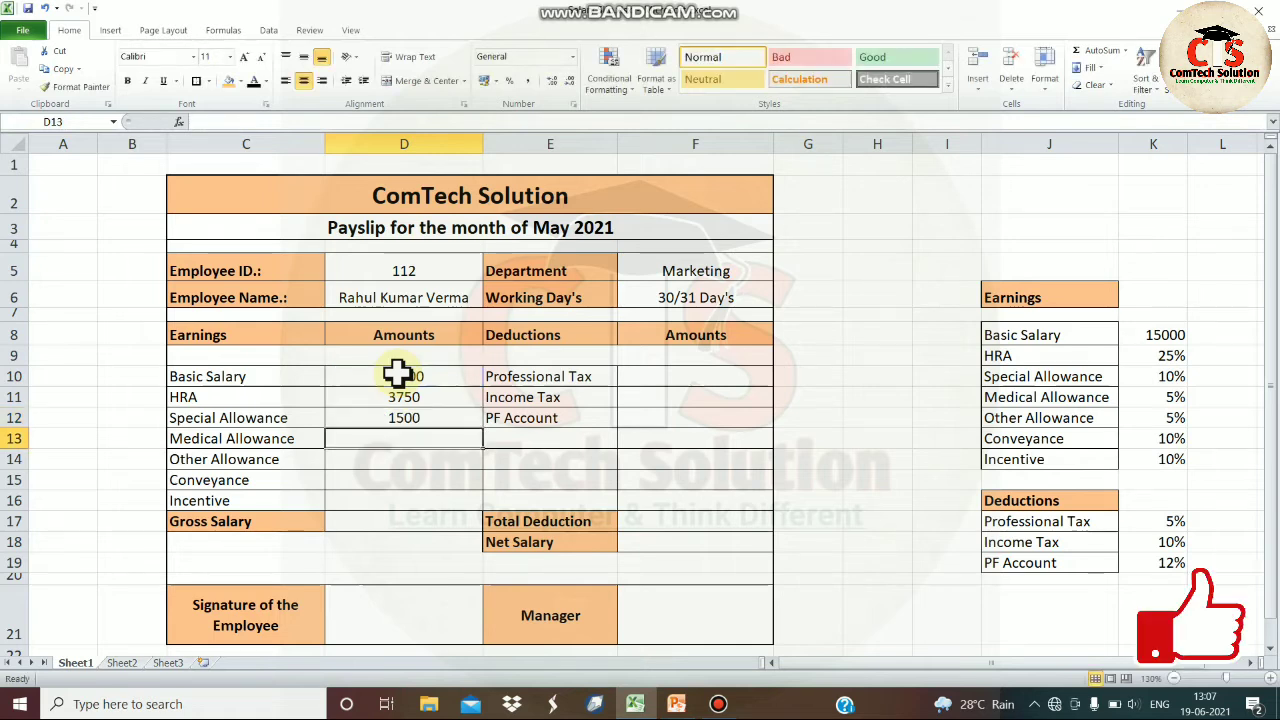
left_click(413, 416)
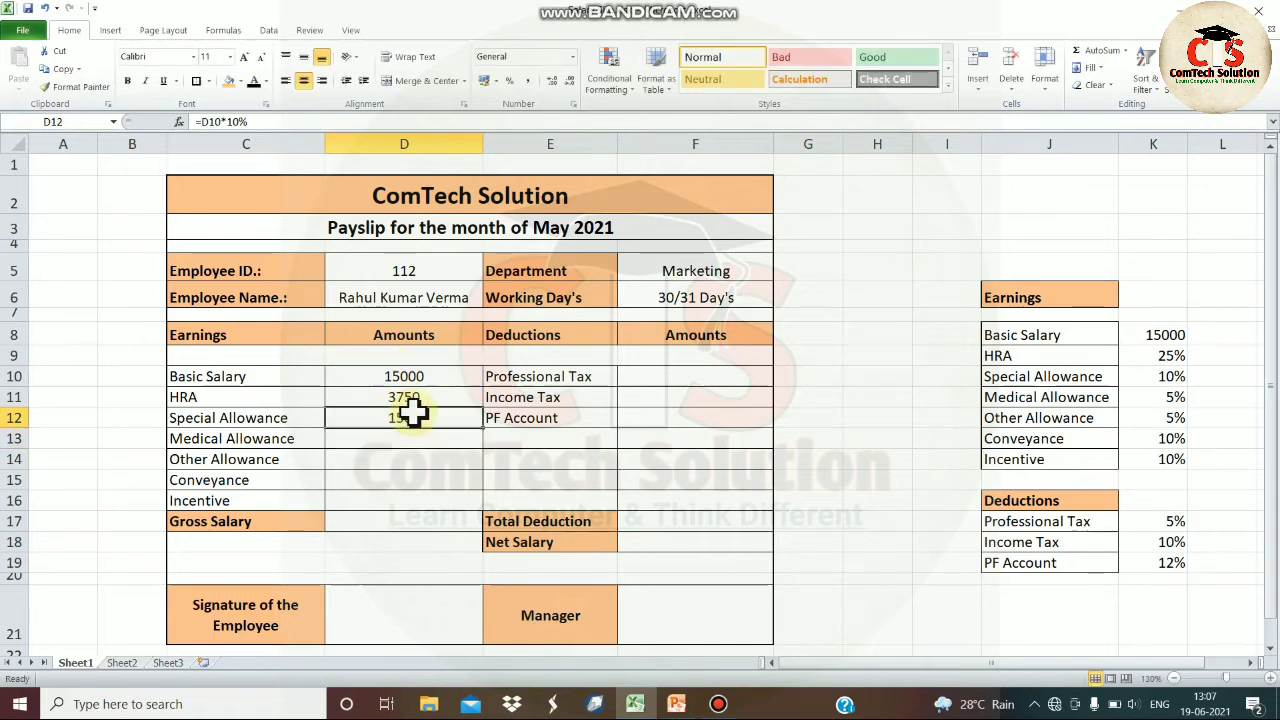
Step: Calculate the Medical Allowance in D13 as 5% of the basic salary in D10
left_click(403, 440)
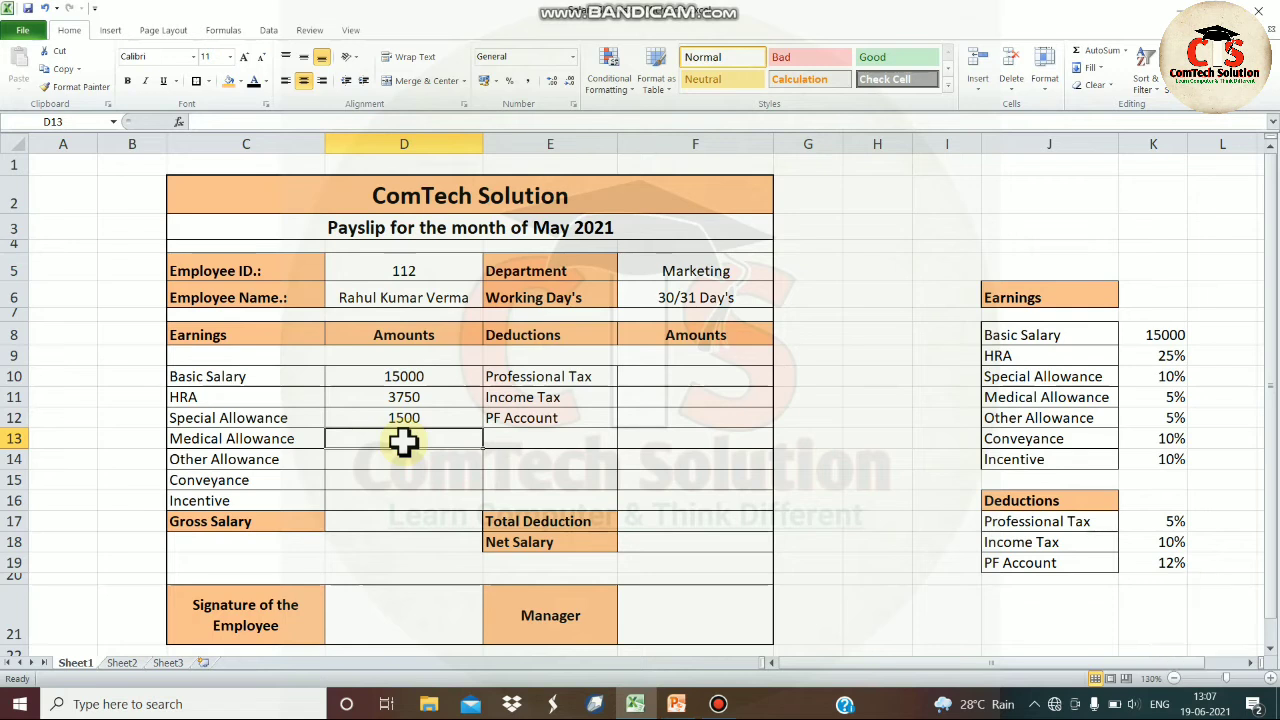
type("=")
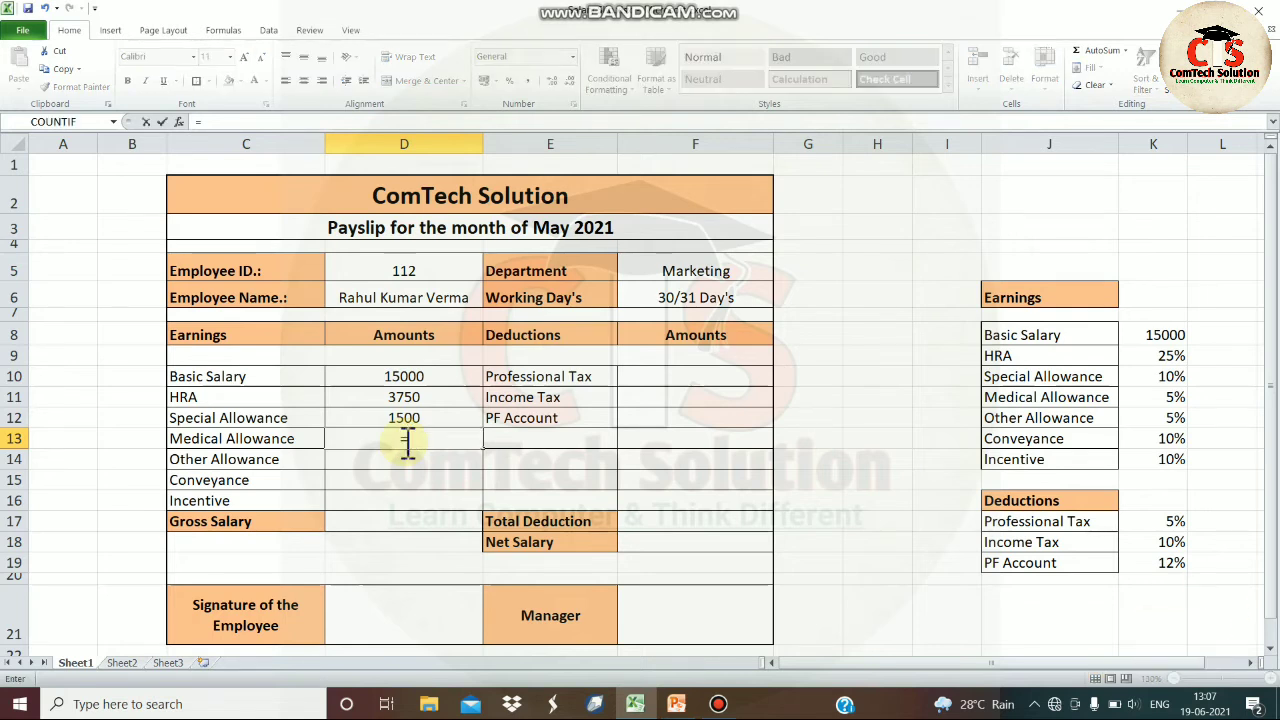
left_click(399, 372)
type("*")
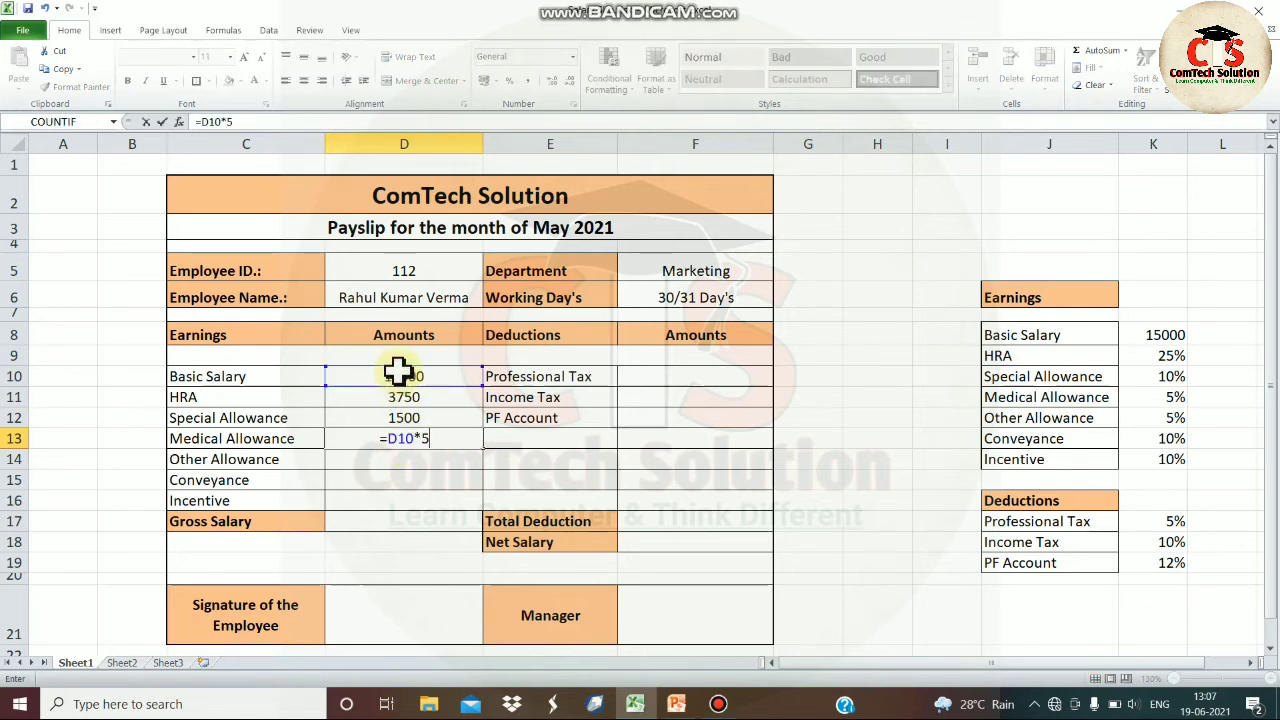
key("Return")
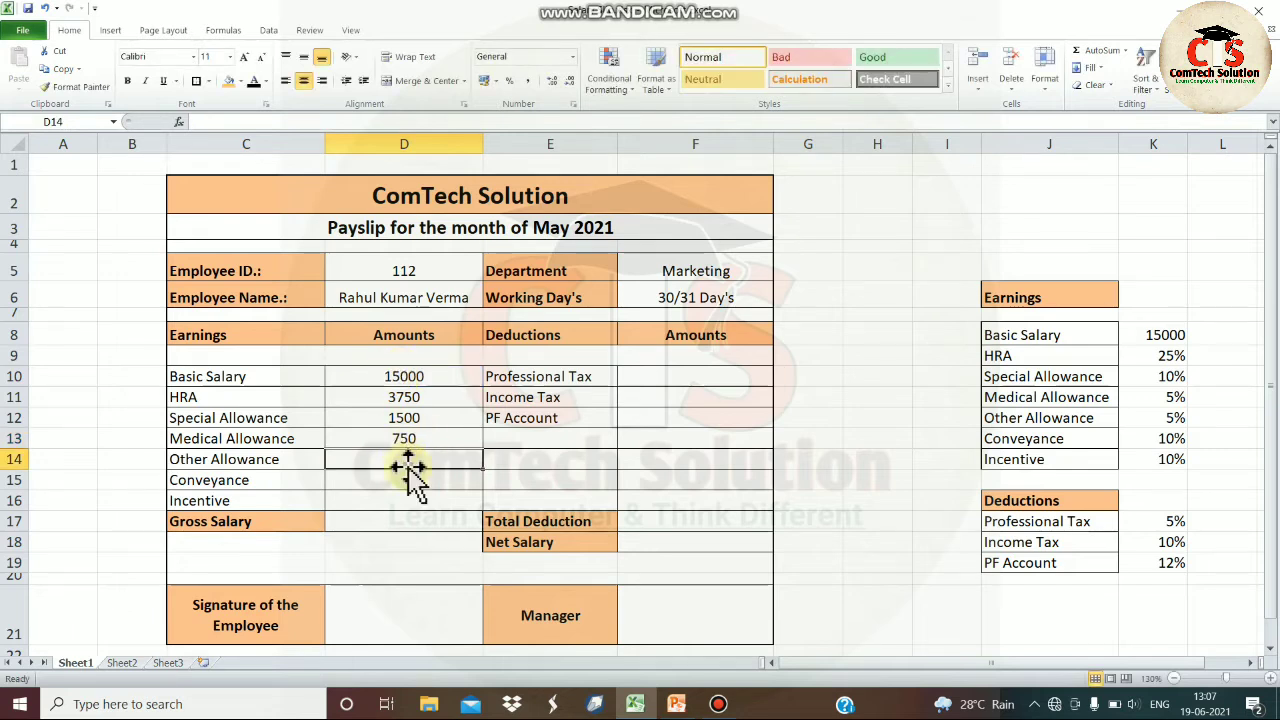
Step: Calculate the Other Allowance in D14 as 5% of the basic salary in D10
type("=")
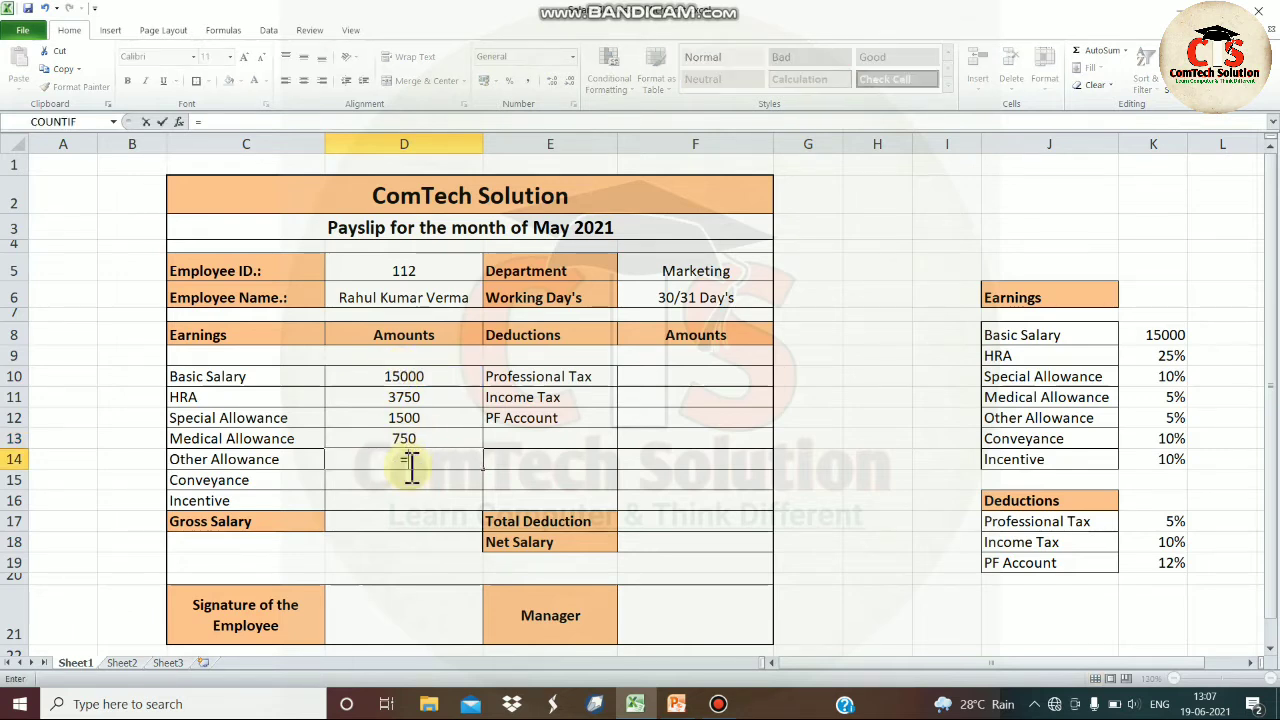
left_click(405, 378)
type("*")
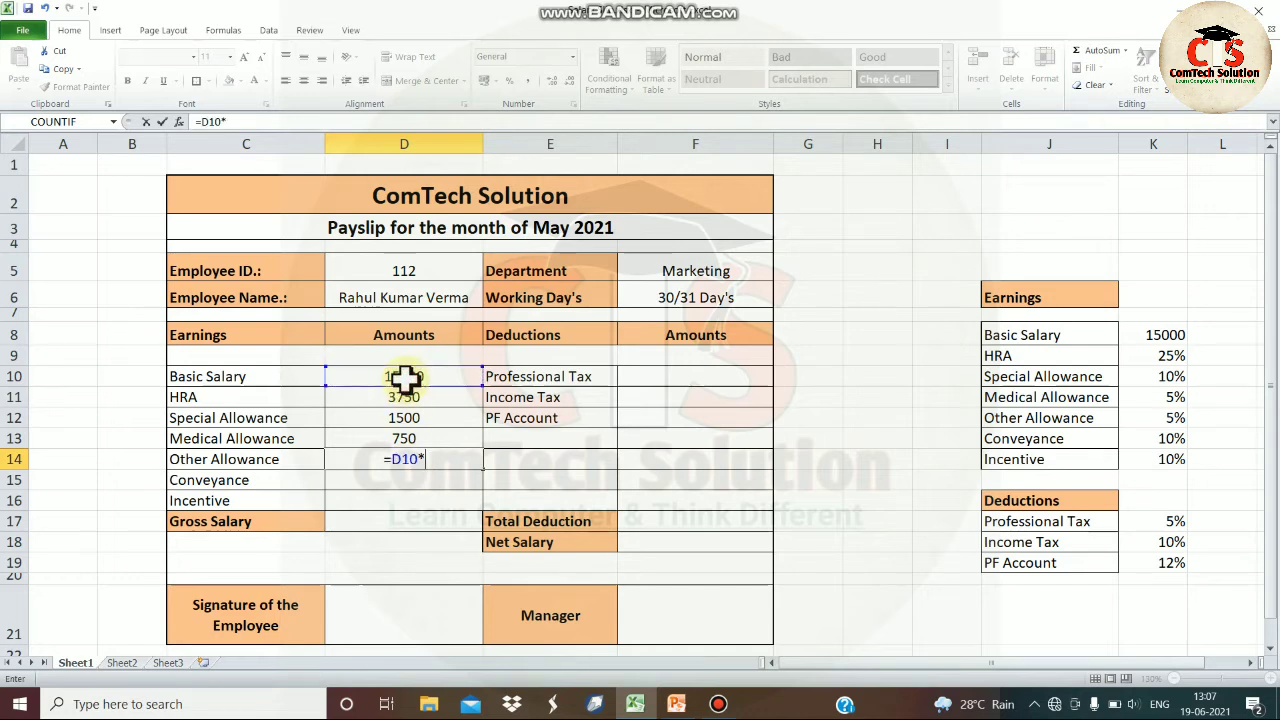
key("Return")
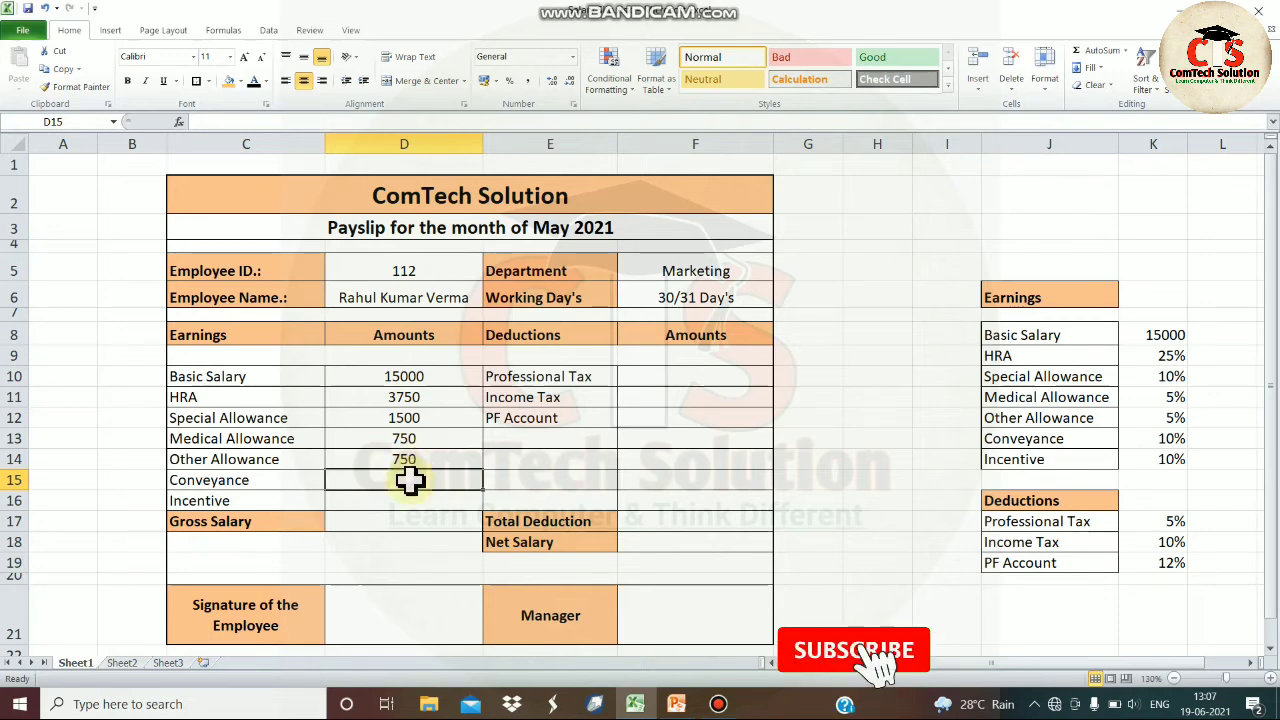
Step: Calculate the Conveyance amount in D15 as 10% of the basic salary with the formula =D10*10%
type("=")
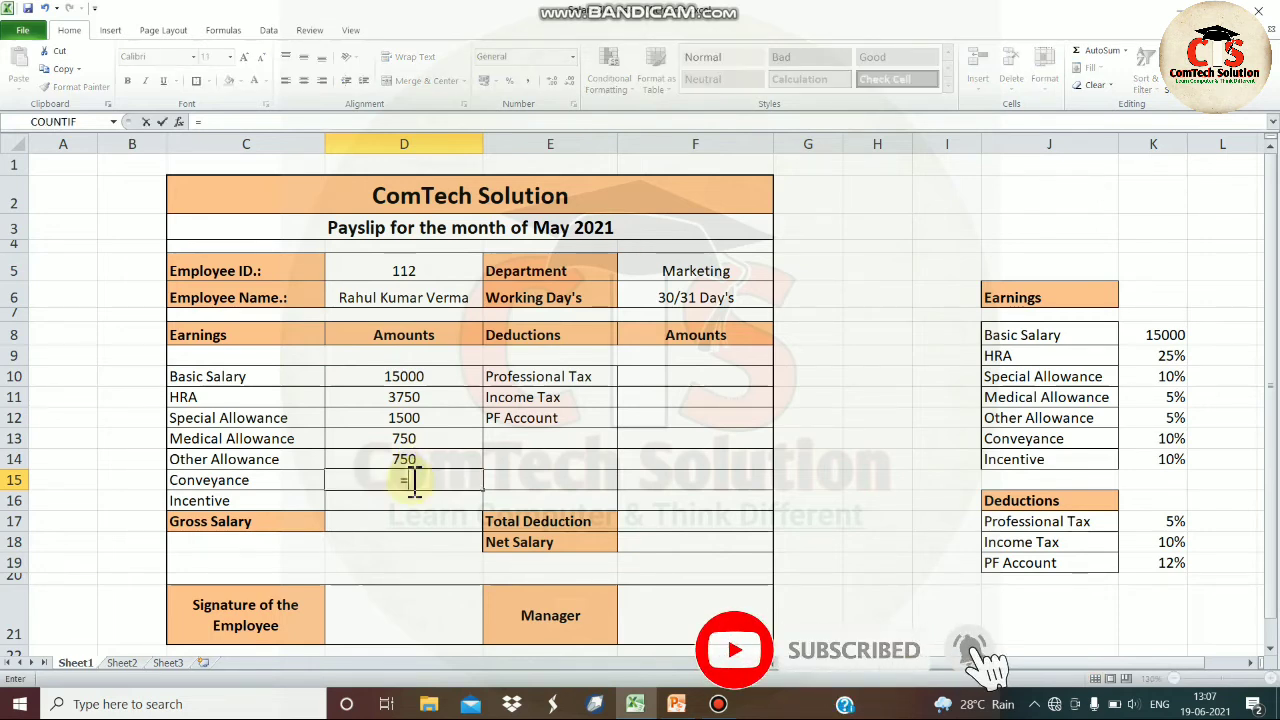
left_click(412, 376)
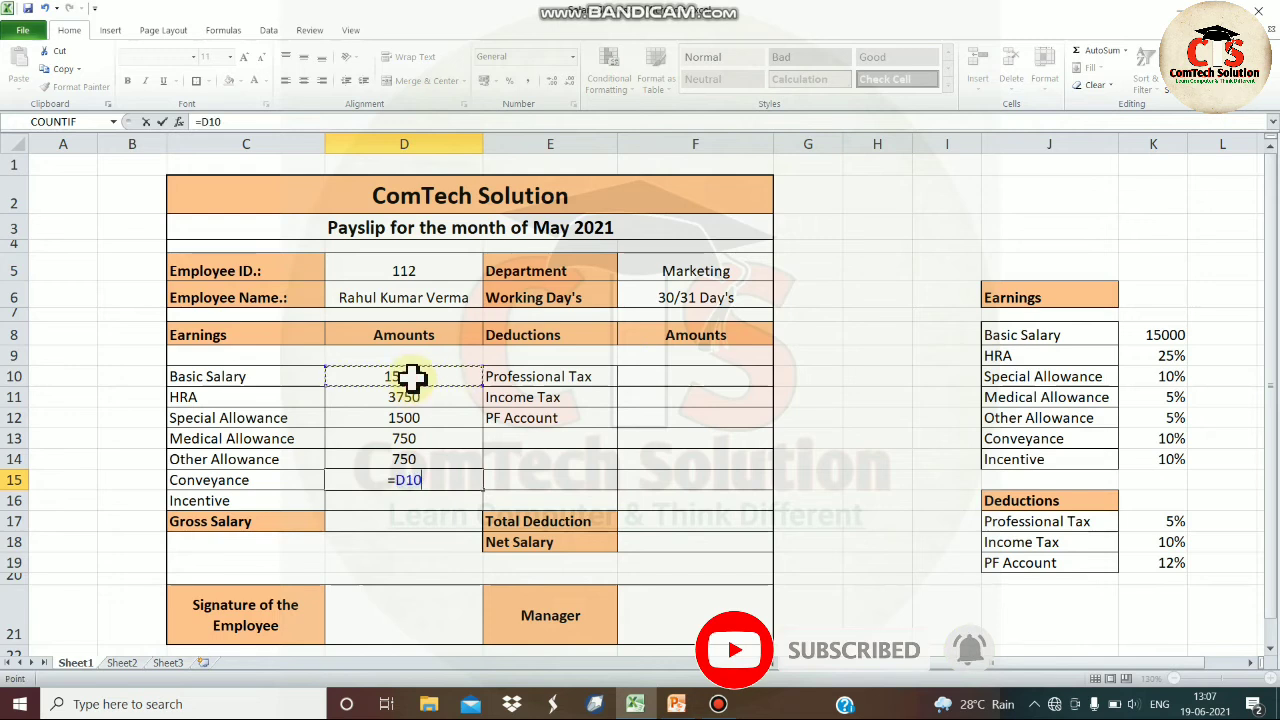
type("*10")
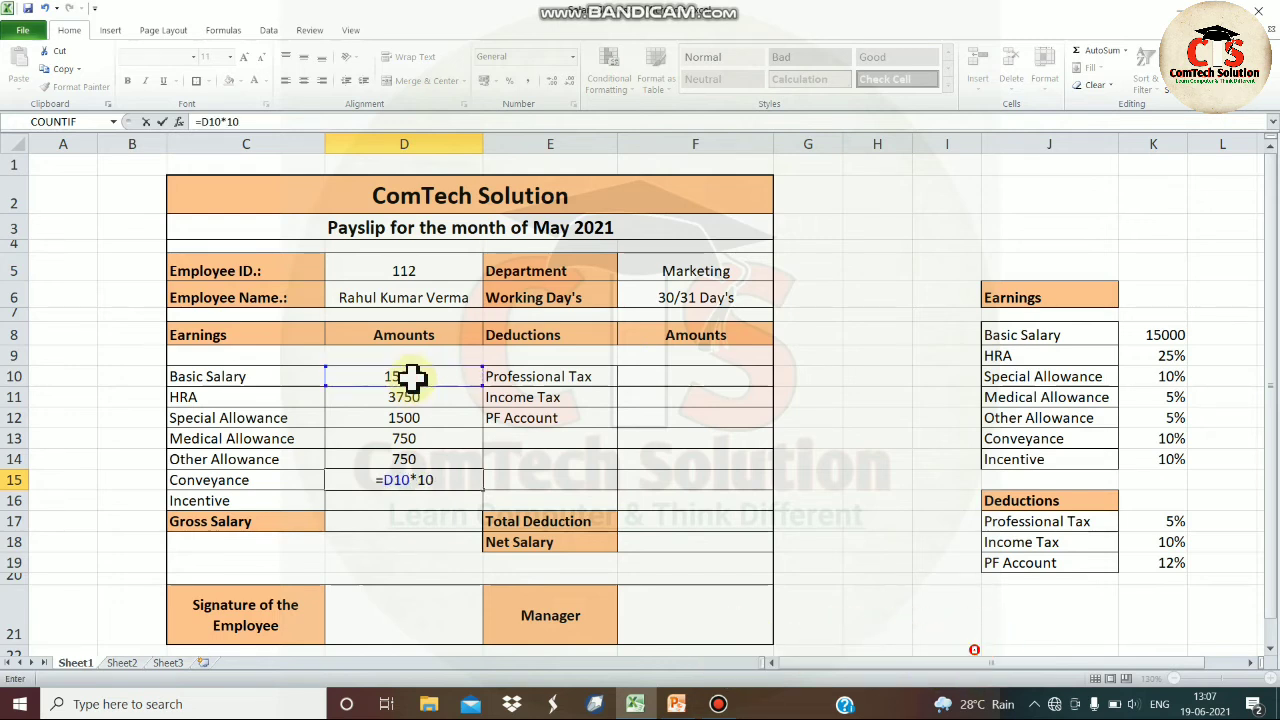
type("%")
key("Return")
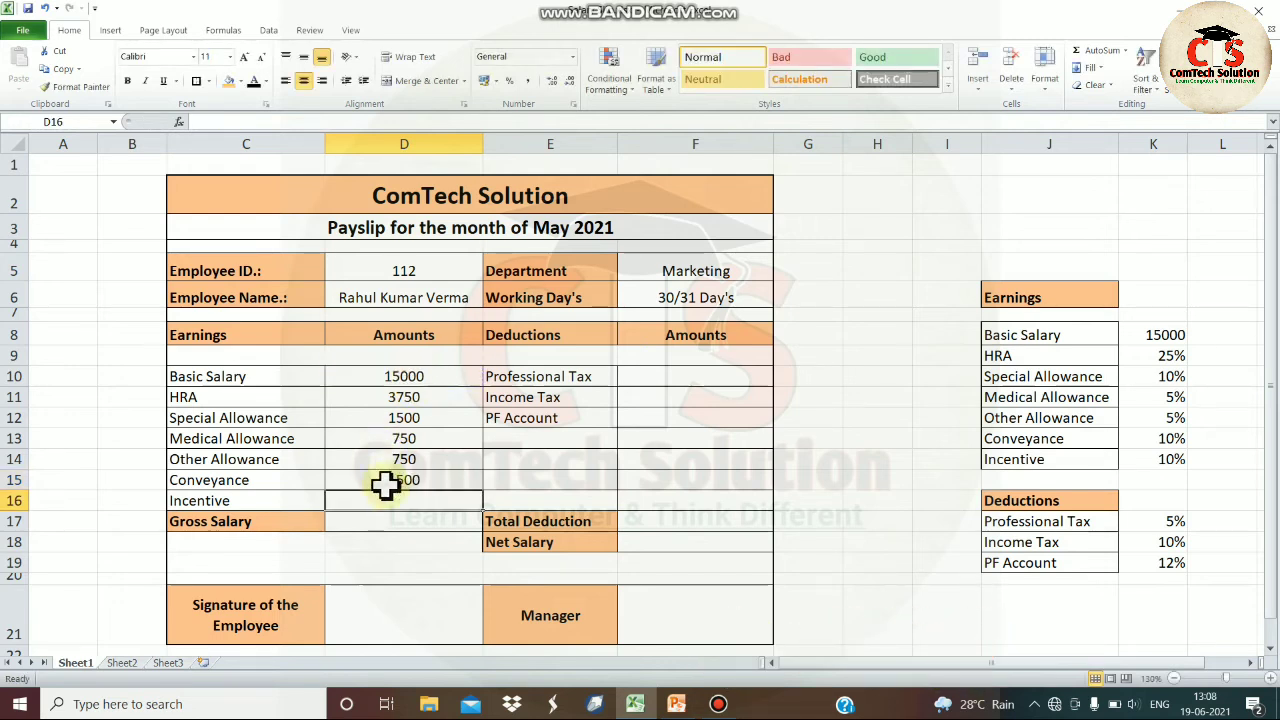
Step: Calculate the Incentive amount in D16 as 10% of the basic salary in D10
type("=")
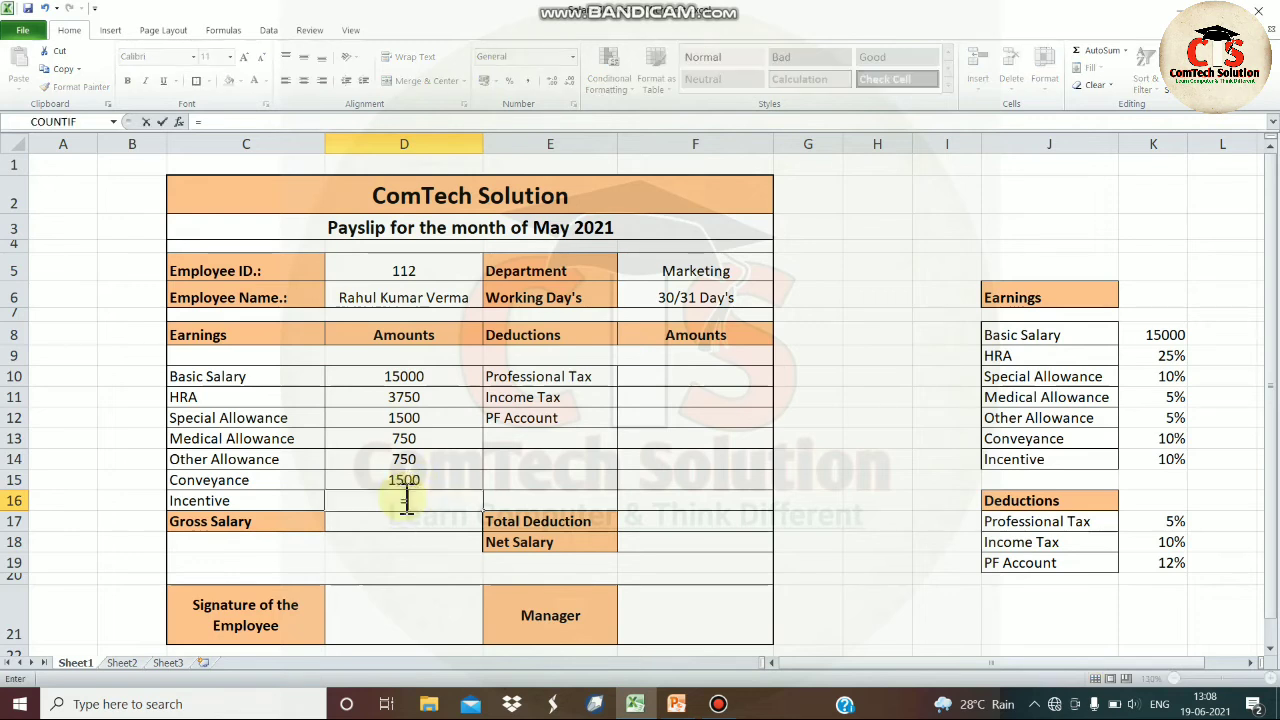
left_click(390, 375)
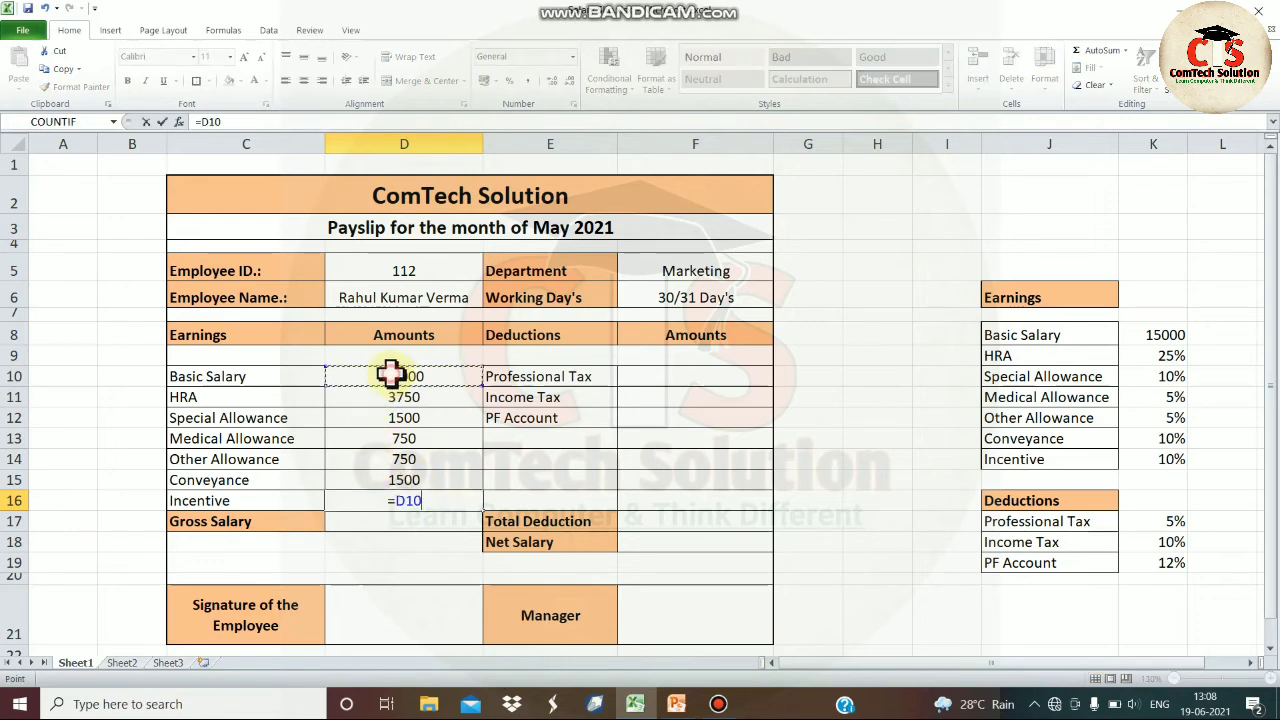
type("*")
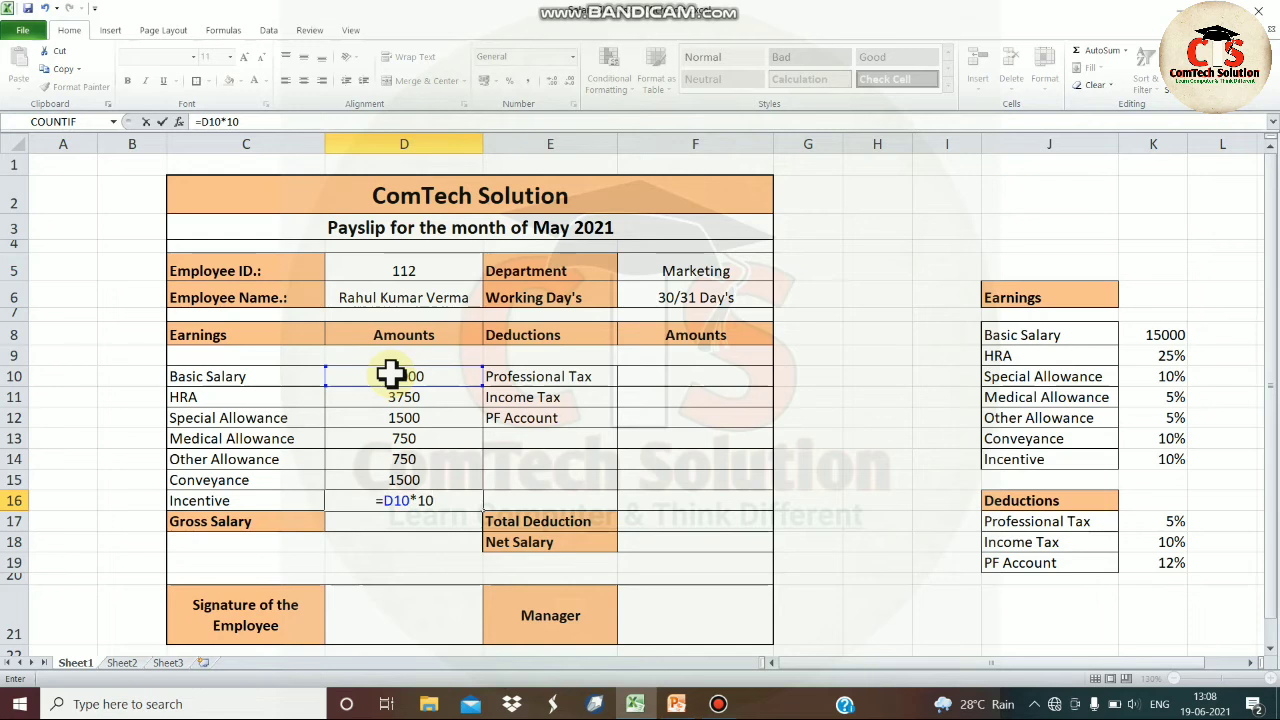
key("Return")
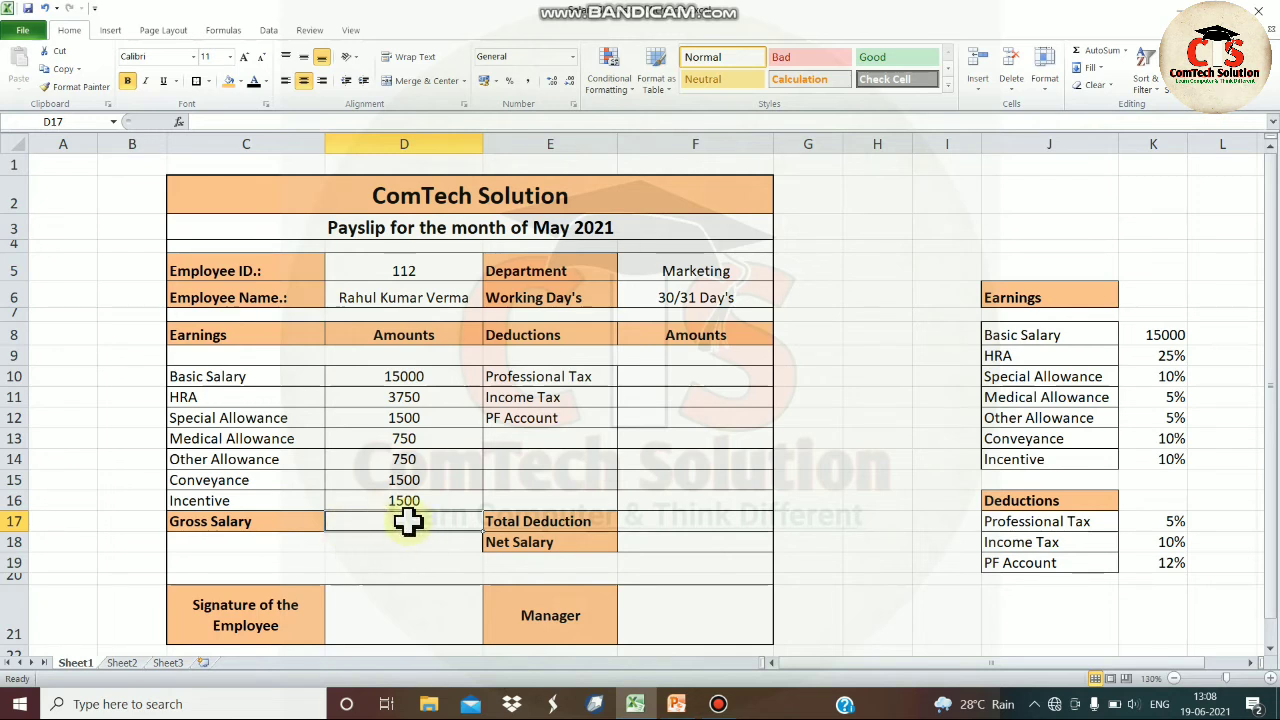
Step: Total all earnings as the Gross Salary in D17 with the formula =SUM(D10:D16)
type("=s")
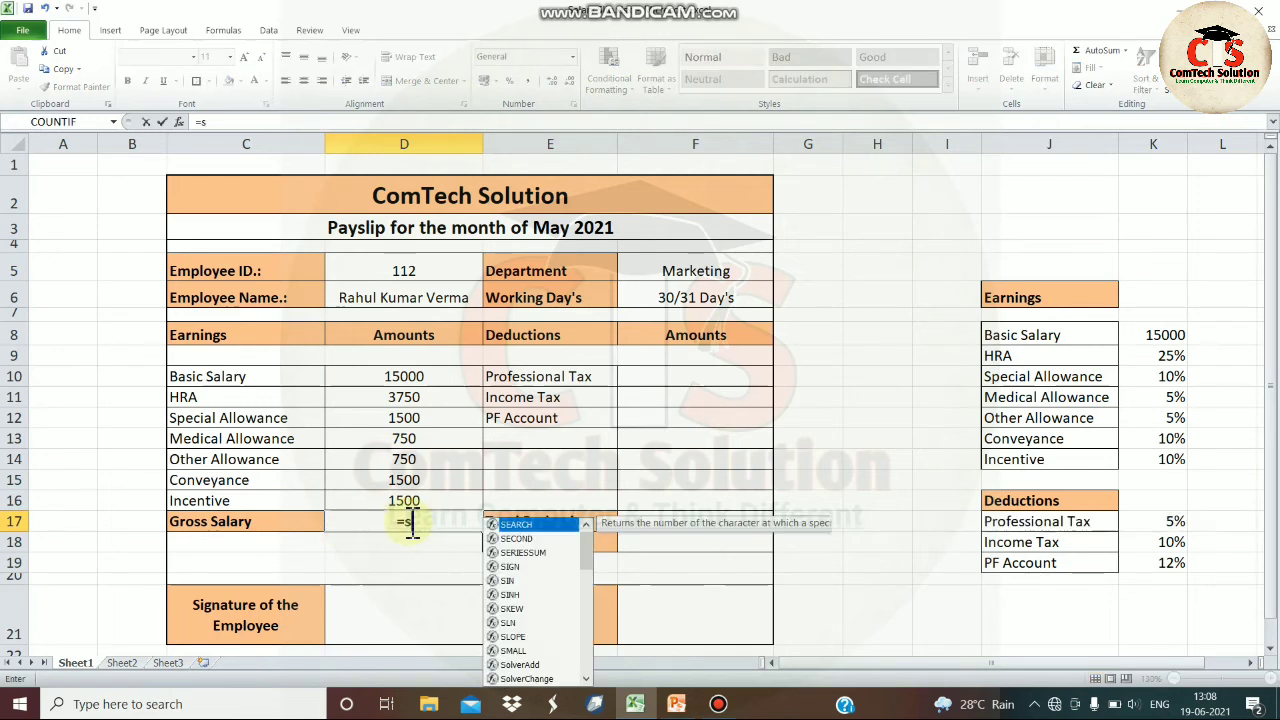
type("um(")
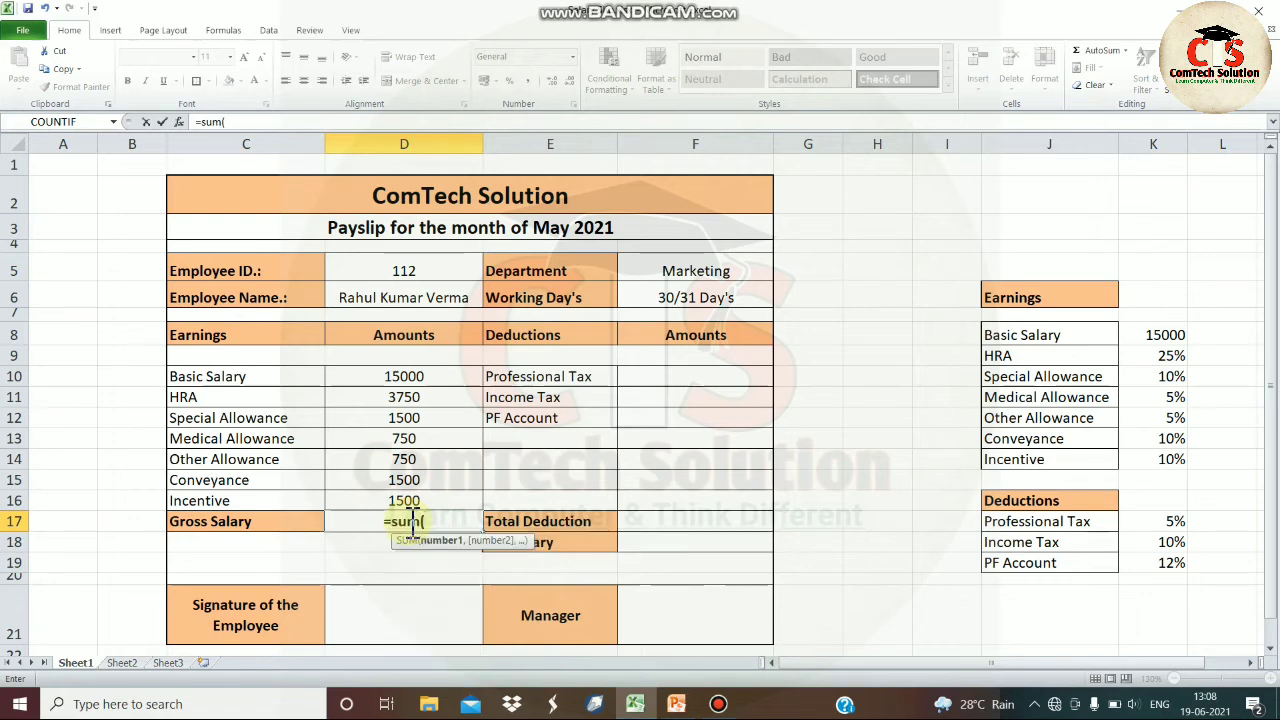
left_click_drag(405, 374, 405, 497)
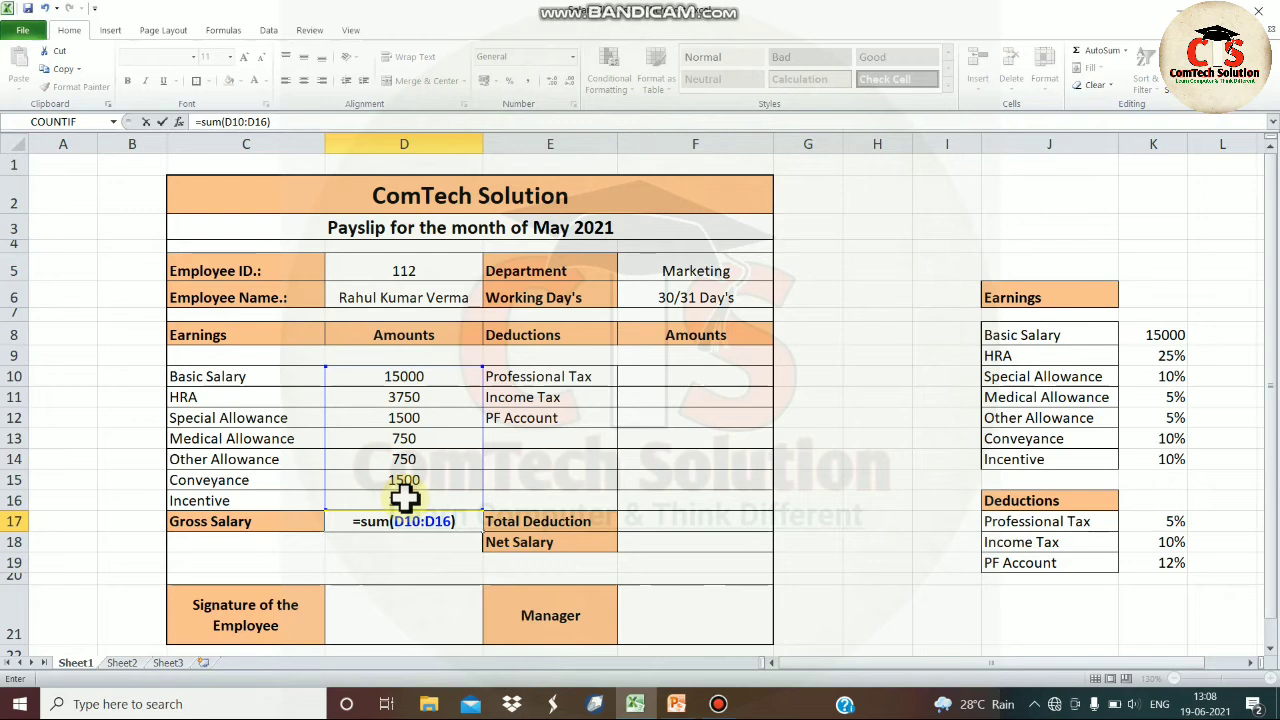
key("Return")
left_click(407, 520)
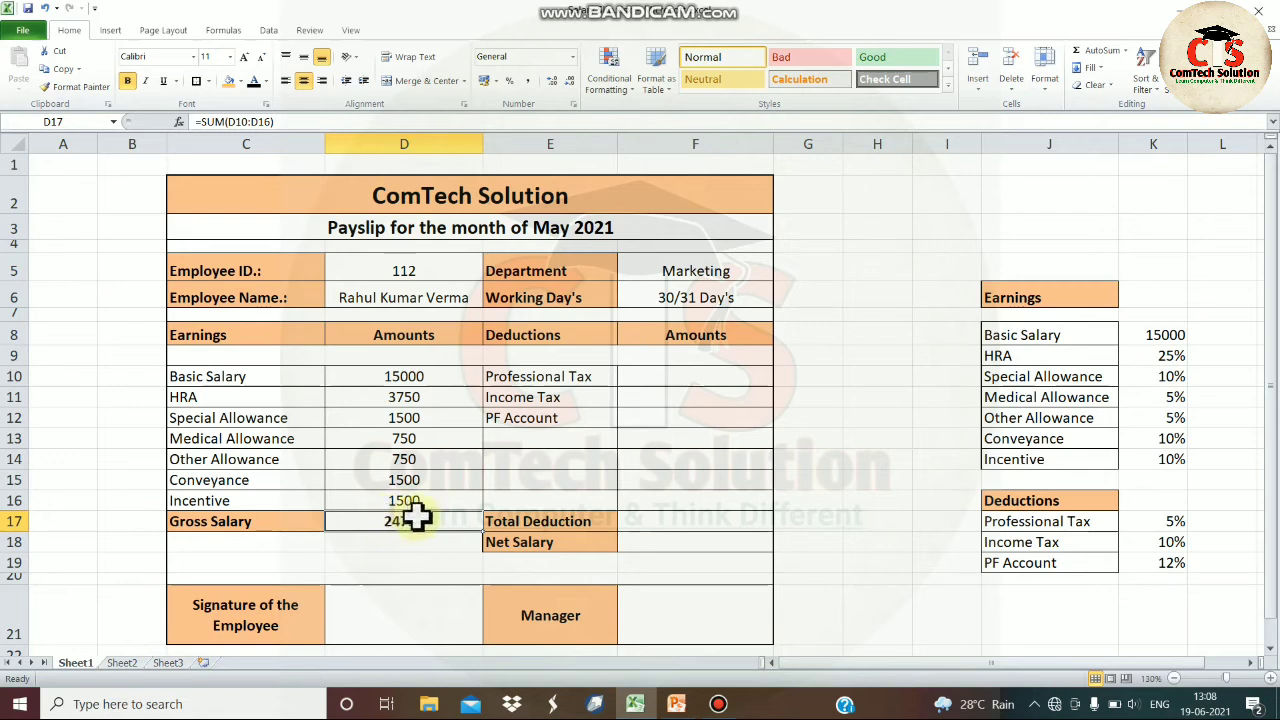
Step: Calculate the Professional Tax in F10 as 5% of the gross salary with the formula =D17*5%
left_click(666, 380)
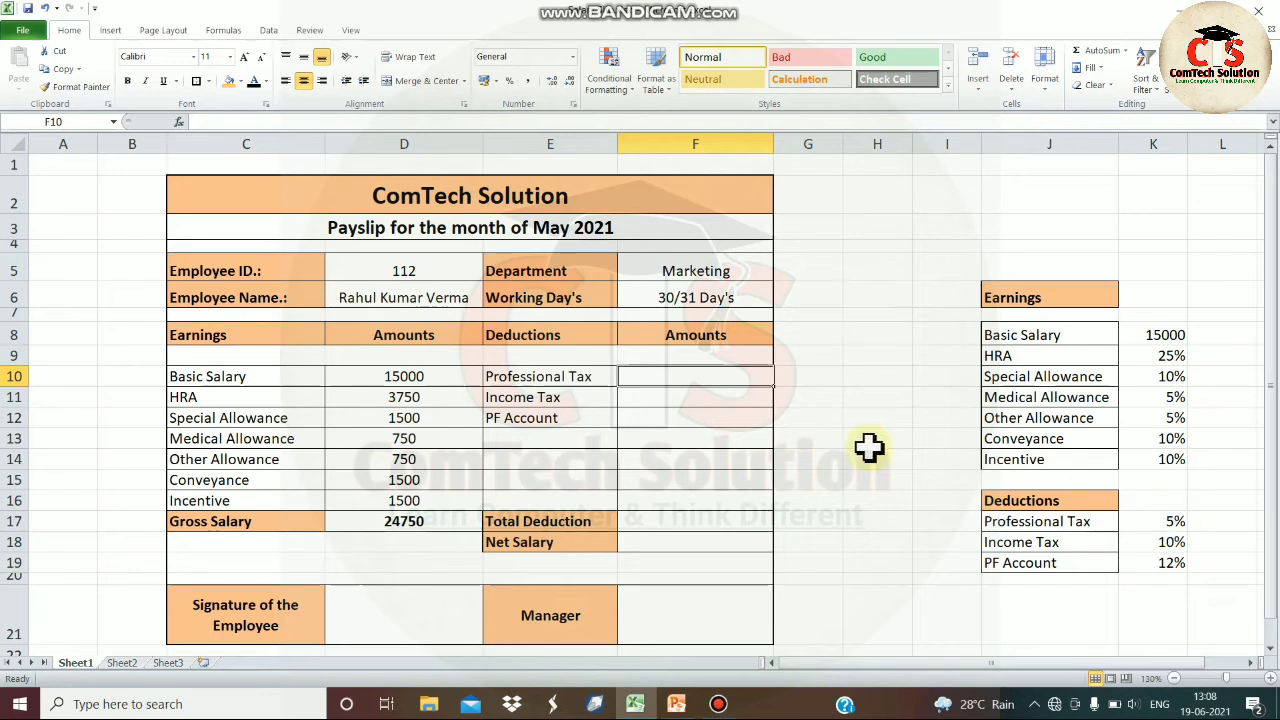
type("=")
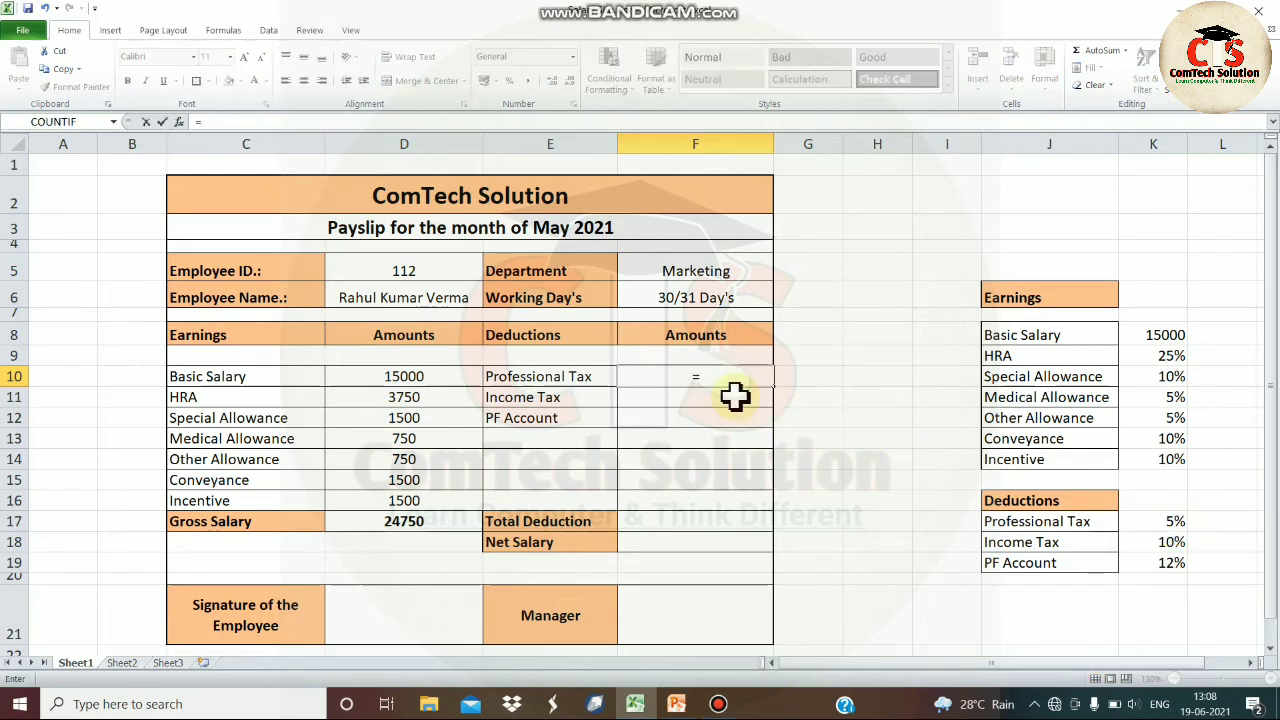
left_click(427, 526)
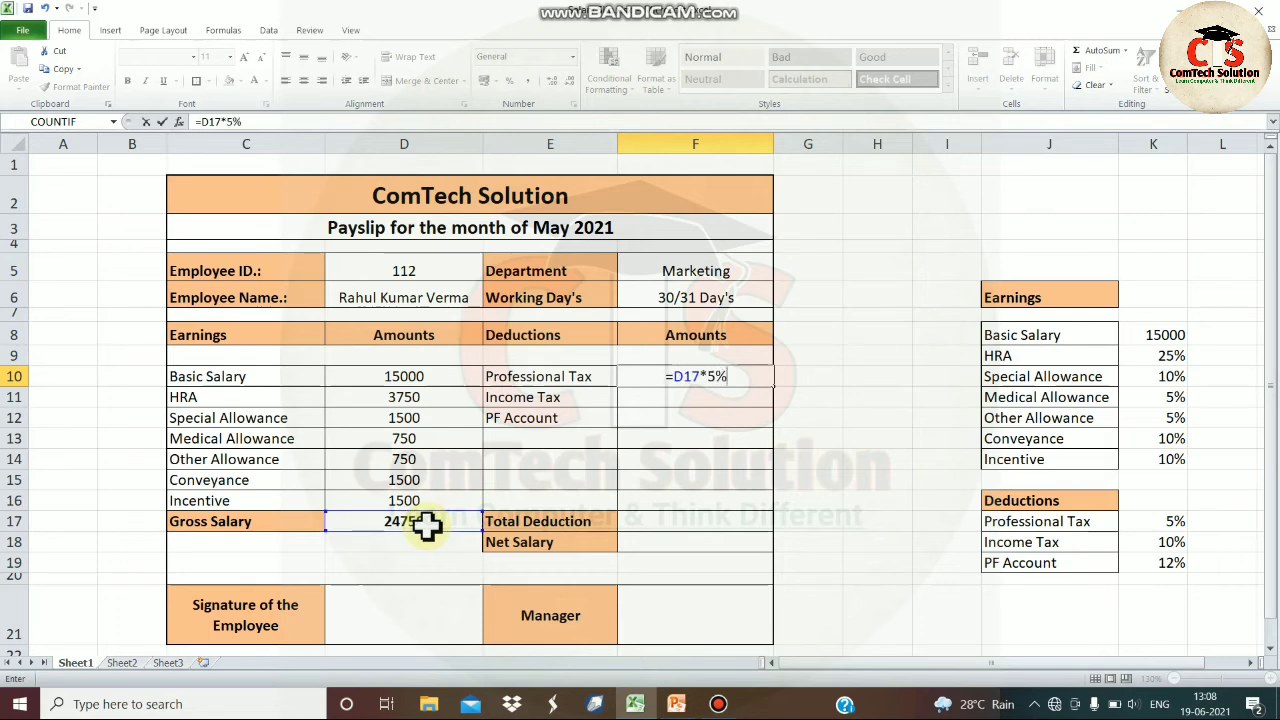
key("Return")
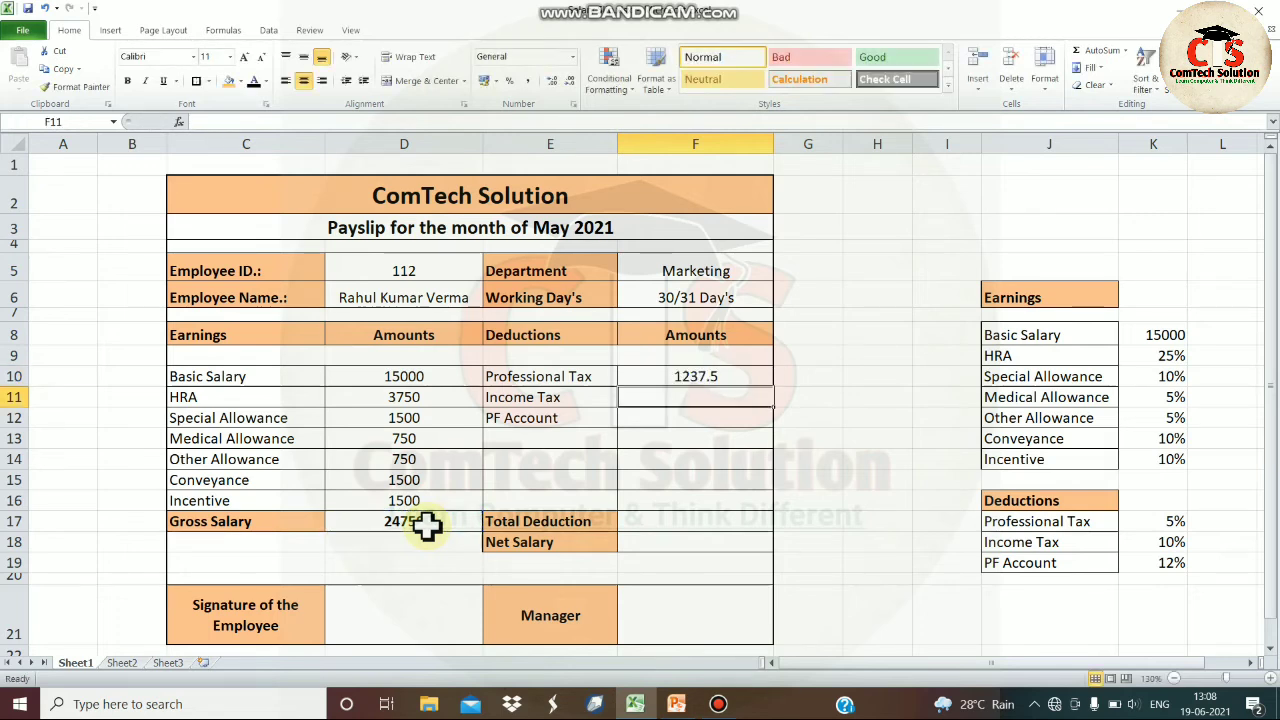
left_click(700, 377)
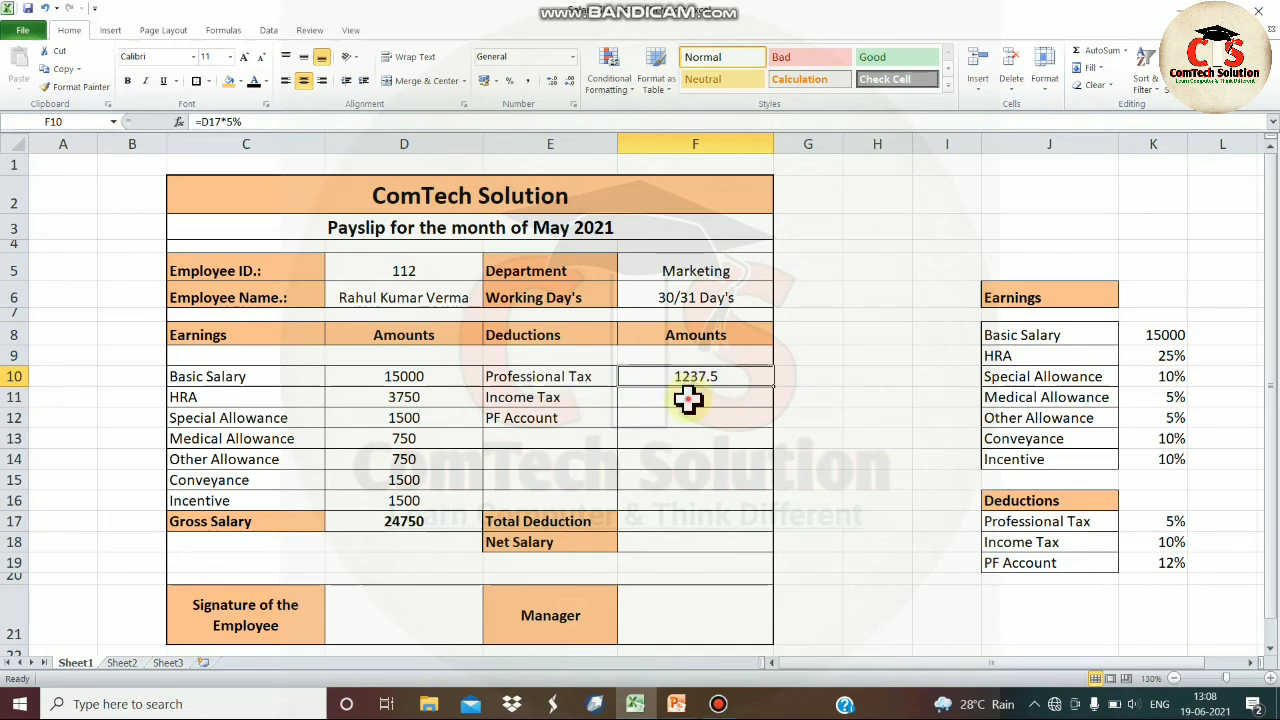
Step: Calculate the Income Tax in F11 as 10% of the gross salary with the formula =D17*10%
left_click(688, 399)
type("=")
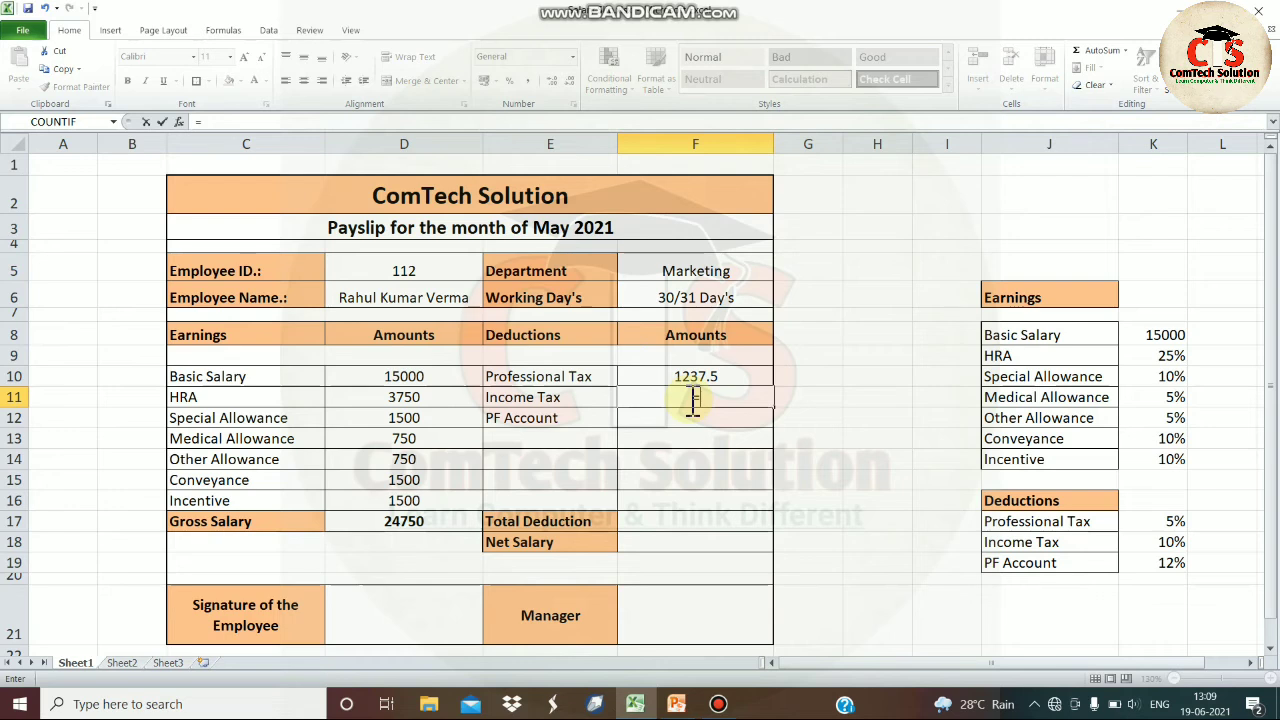
left_click(410, 522)
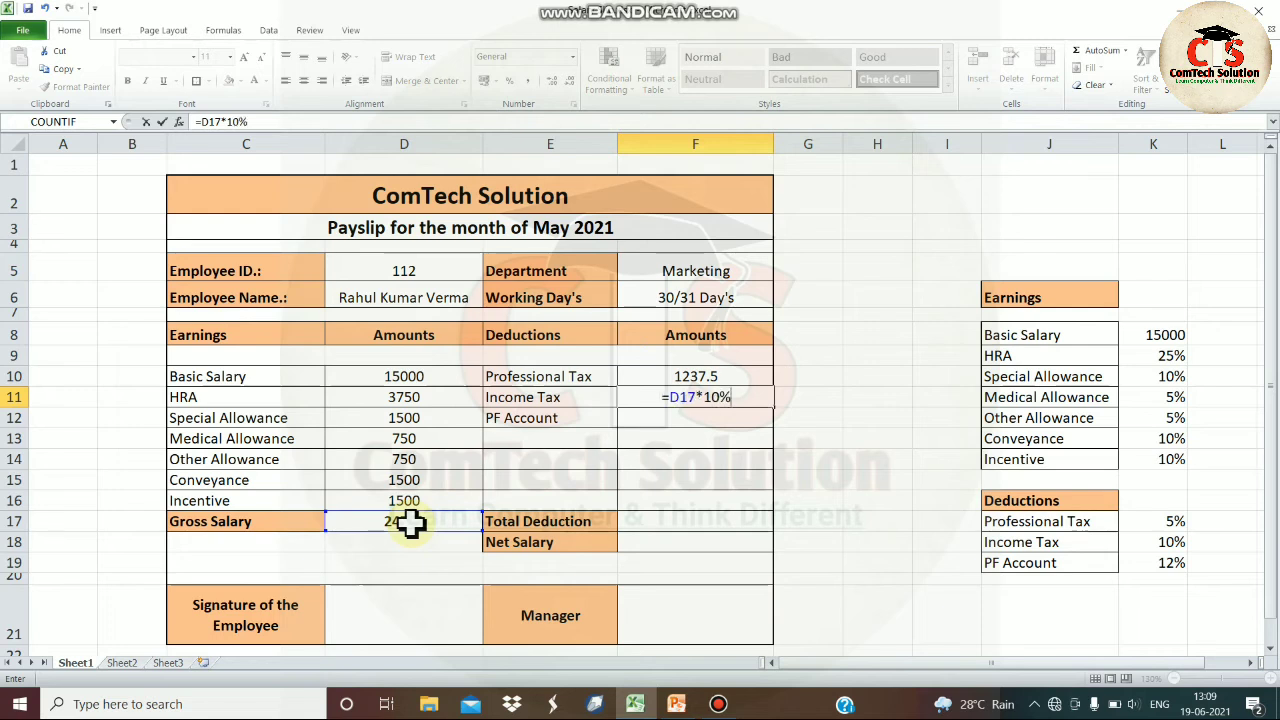
key("Return")
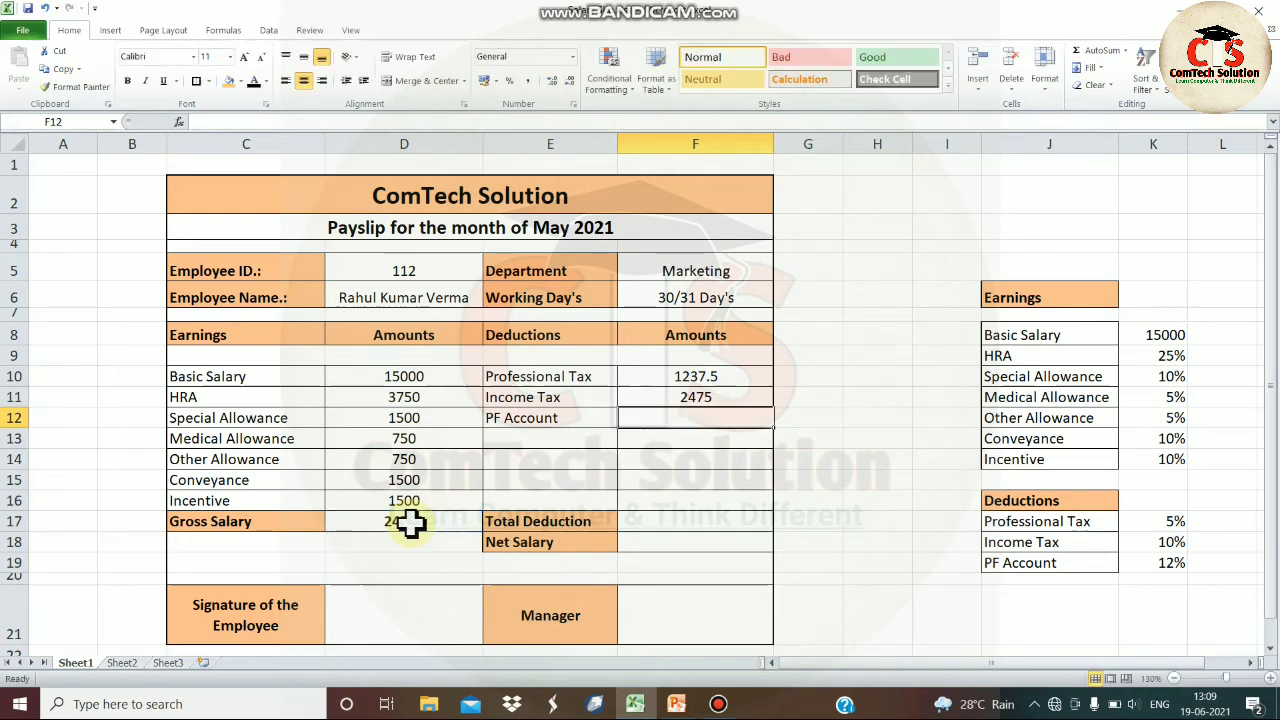
left_click(697, 398)
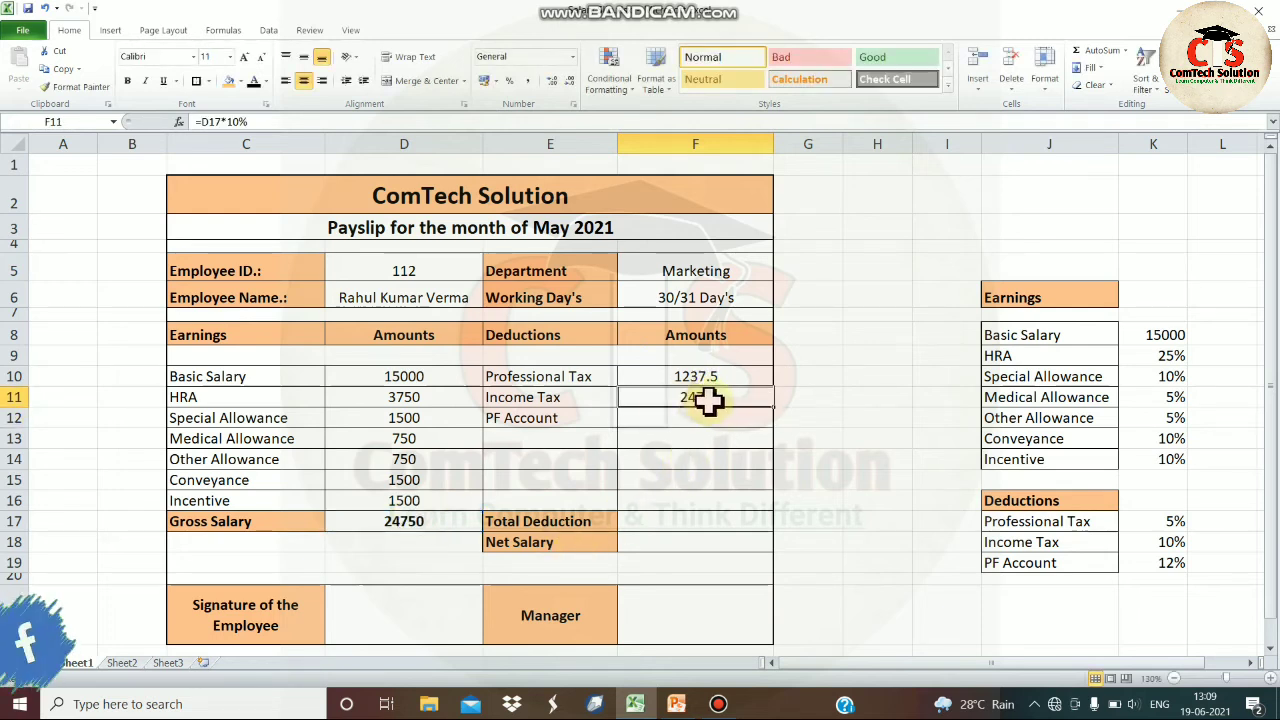
Step: Calculate the PF Account deduction in F12 as 12% of the gross salary with the formula =D17*12%
left_click(697, 418)
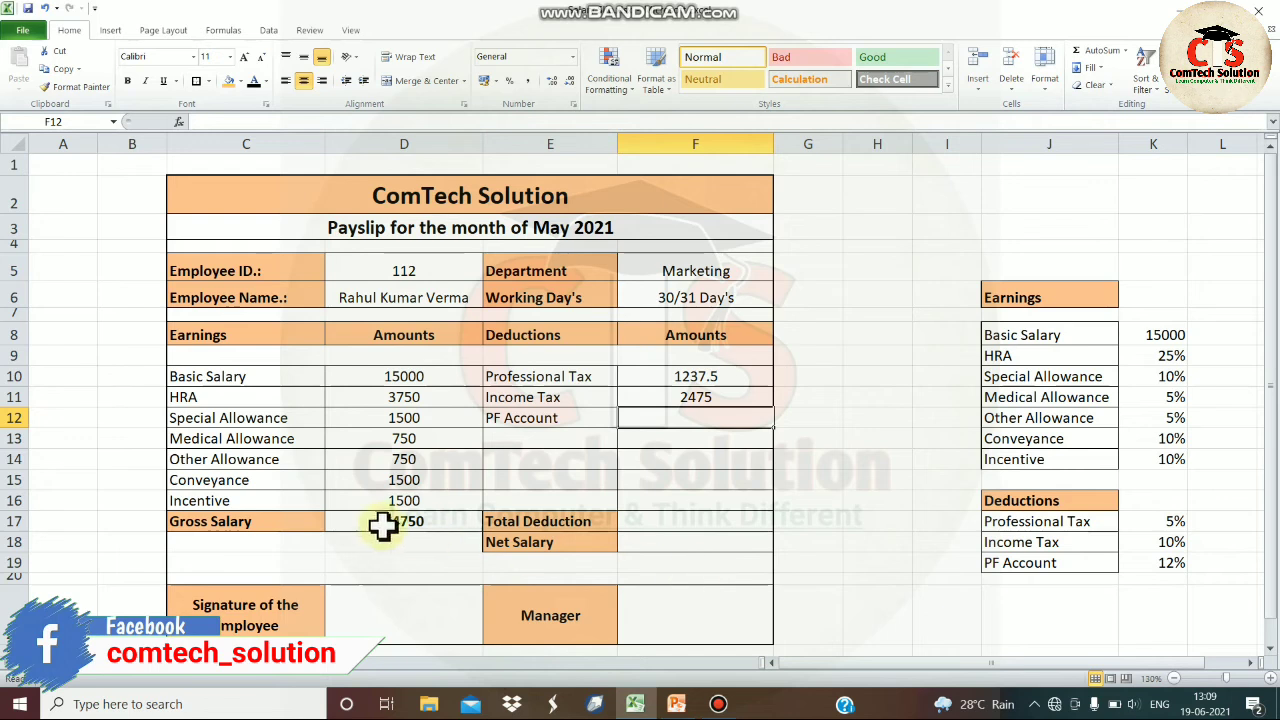
type("=")
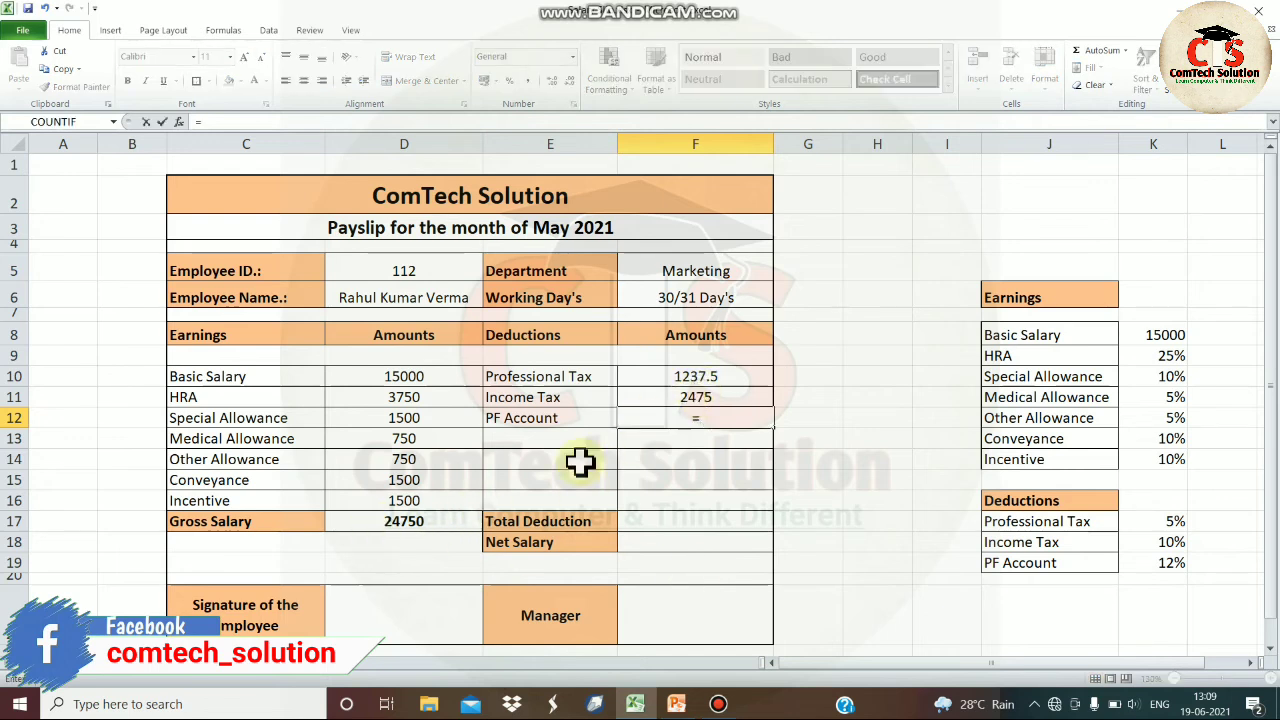
left_click(428, 518)
type("*12%")
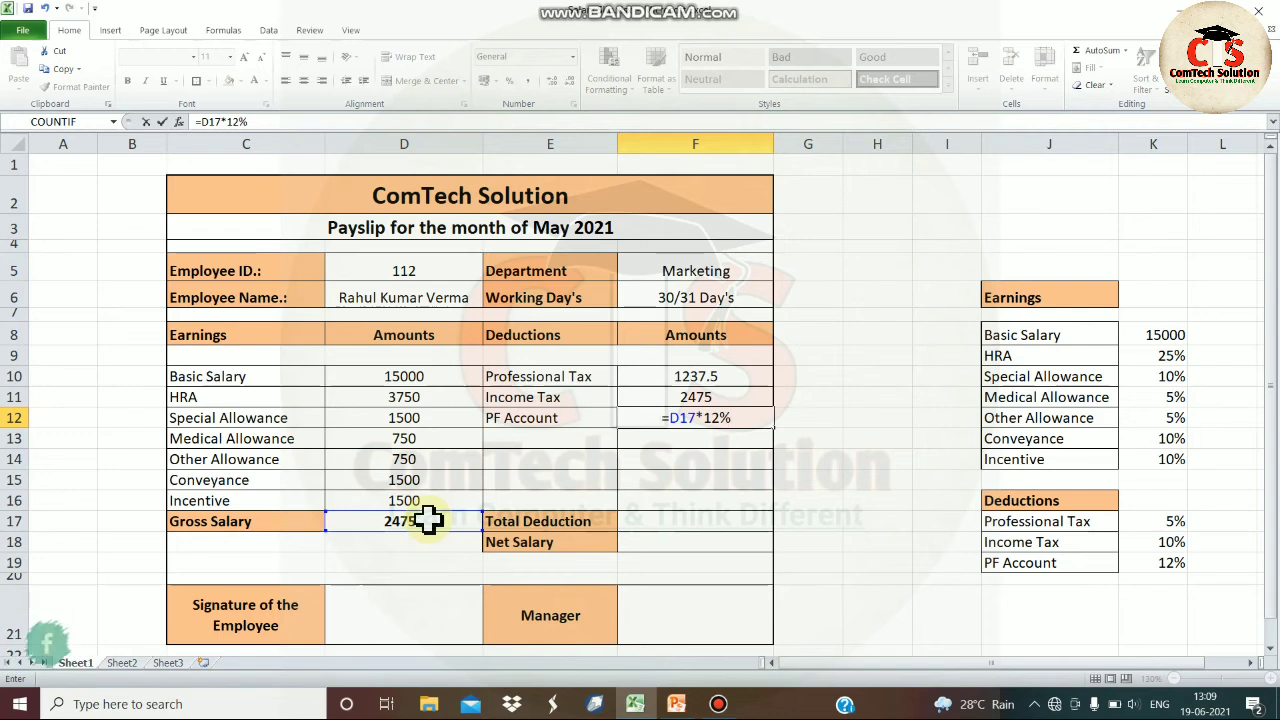
key("Return")
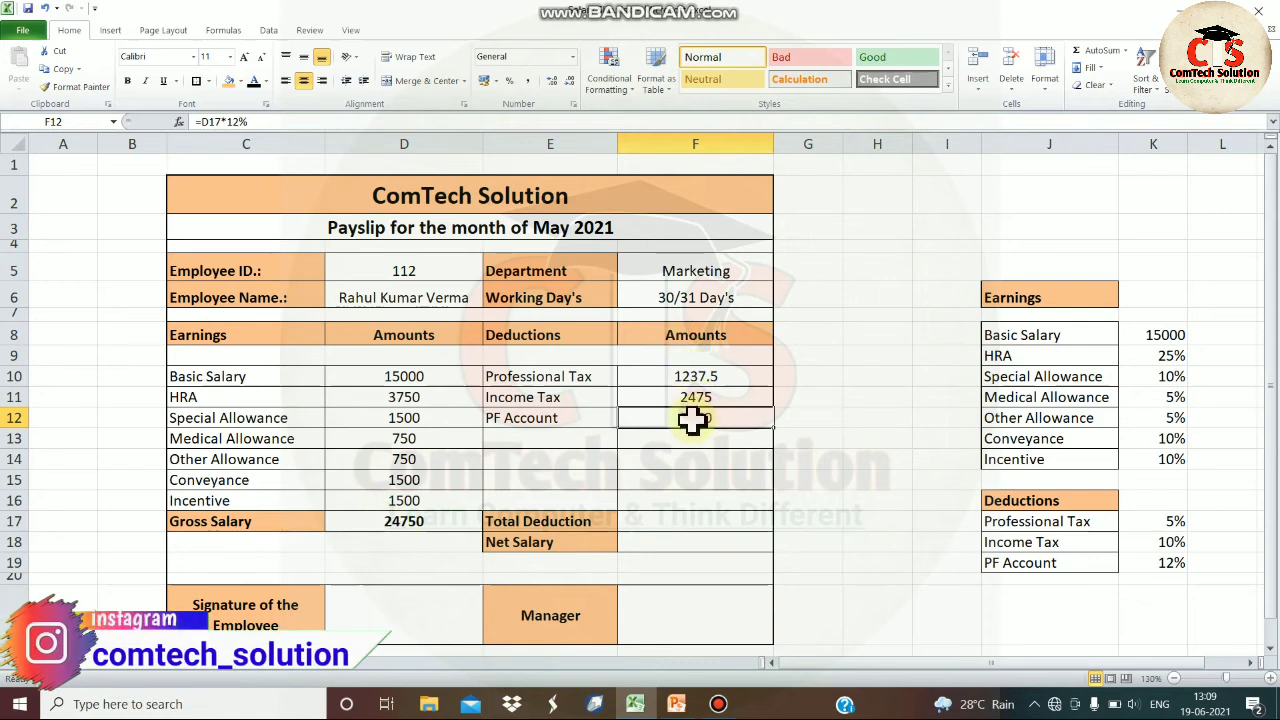
Step: Total the deductions as the Total Deduction in F17 with the formula =SUM(F10:F12)
left_click(661, 521)
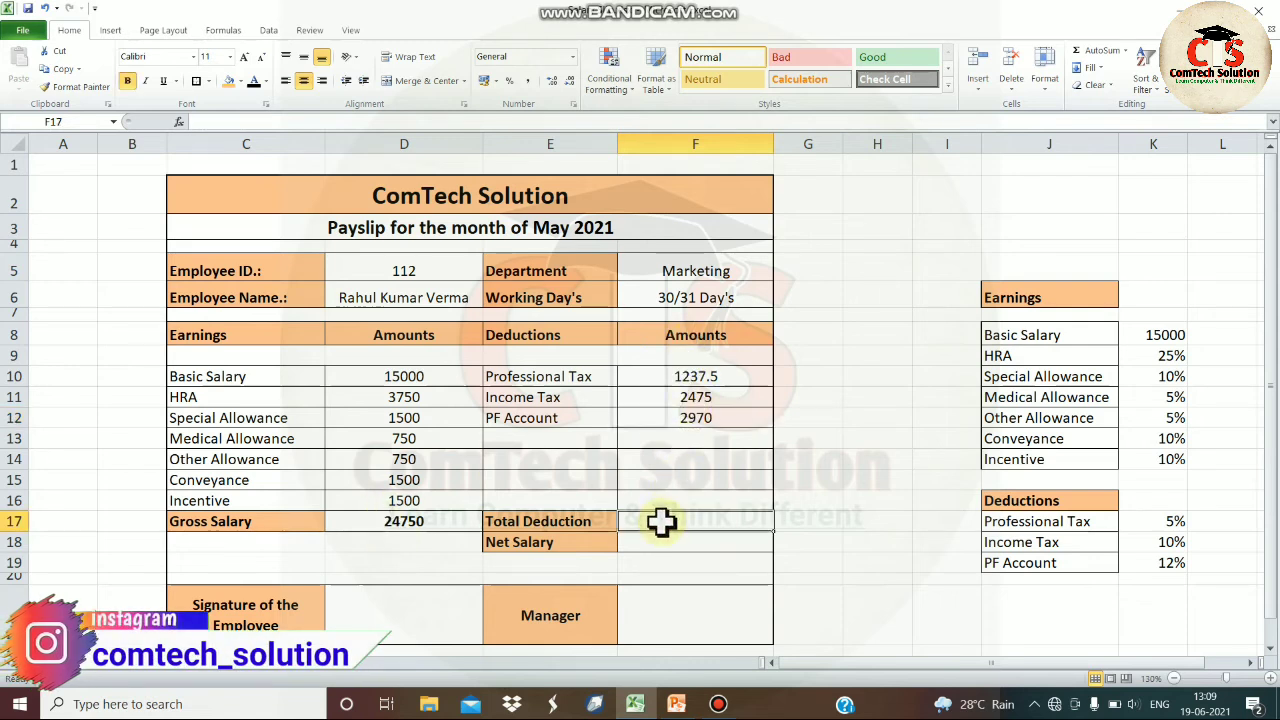
type("=sum")
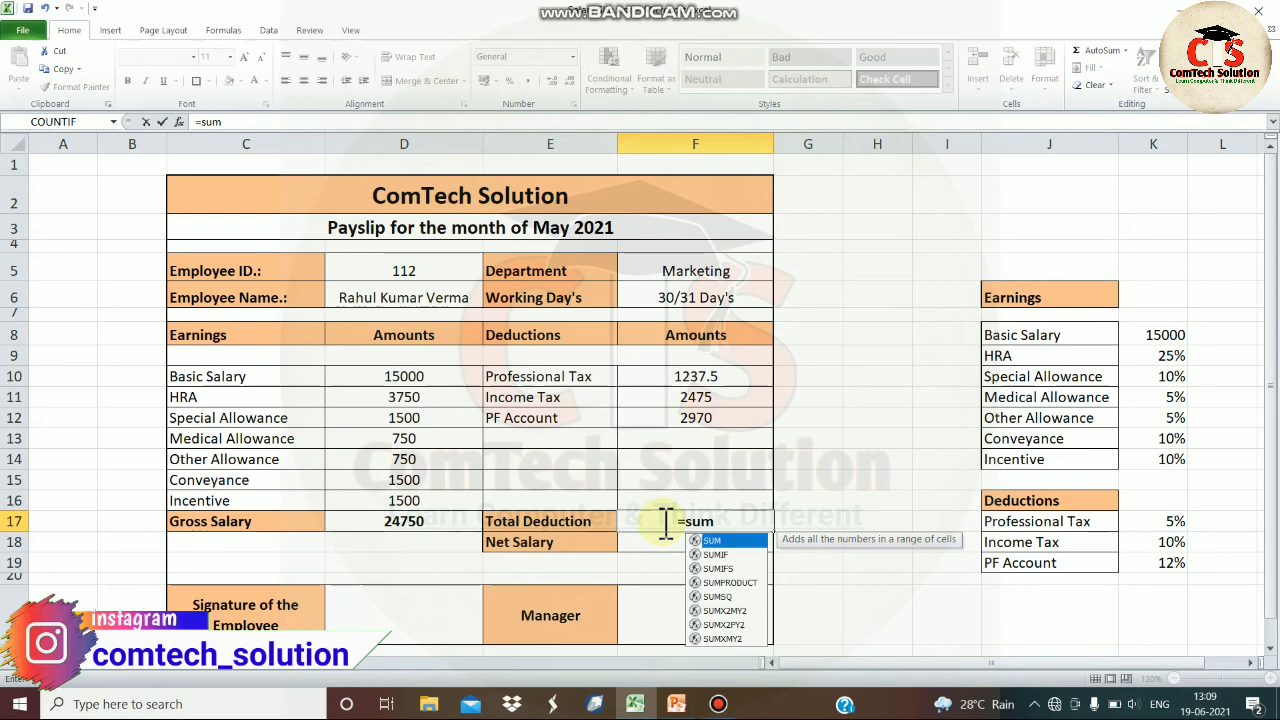
type("(")
left_click_drag(677, 376, 680, 415)
type(")")
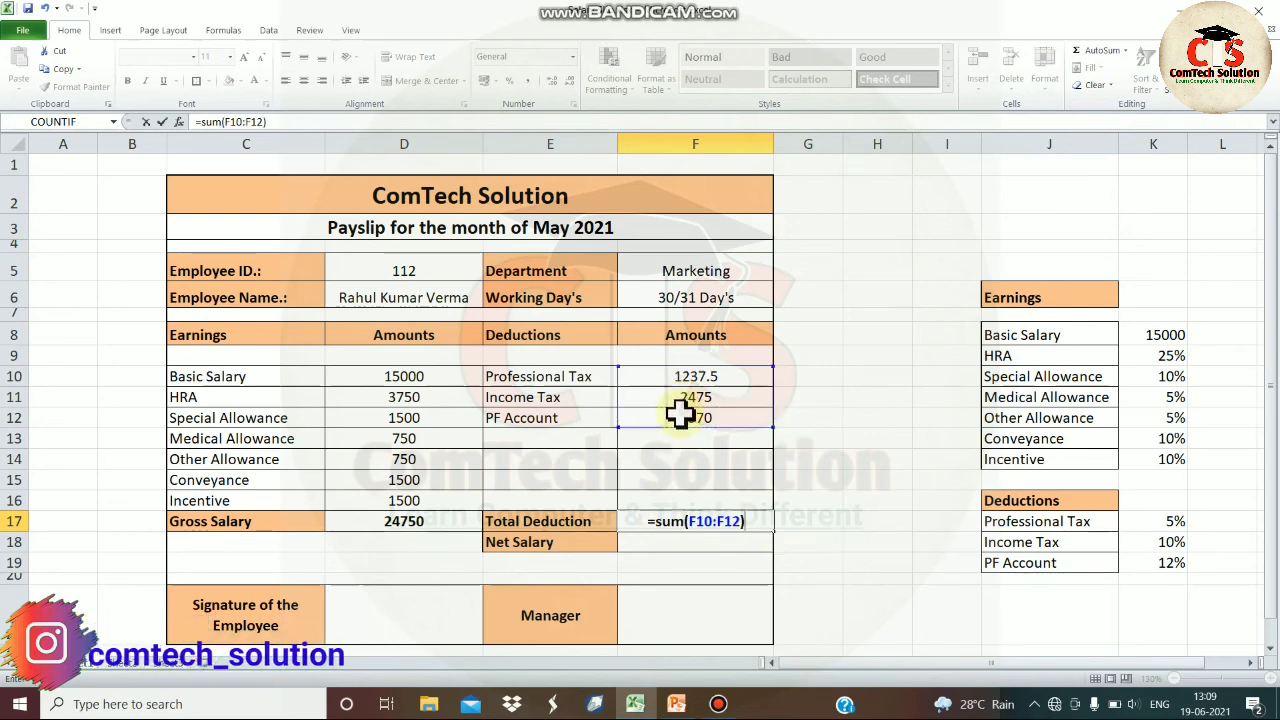
key("Return")
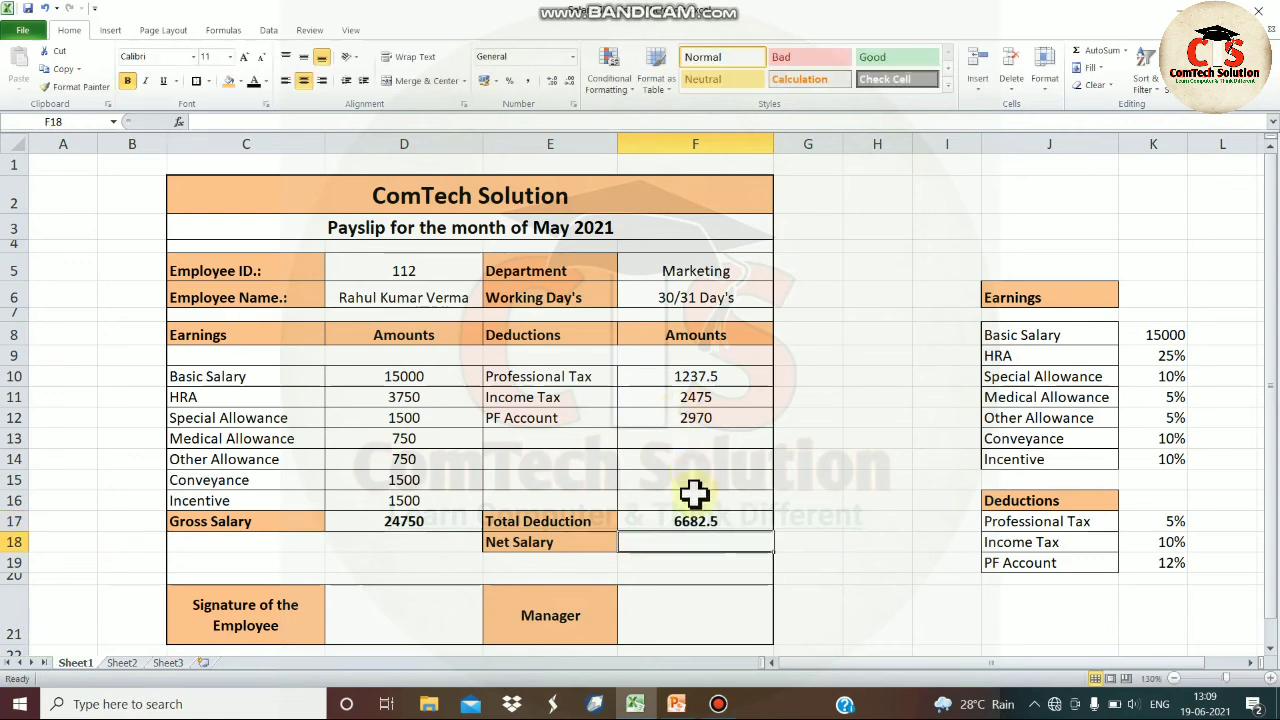
left_click(680, 521)
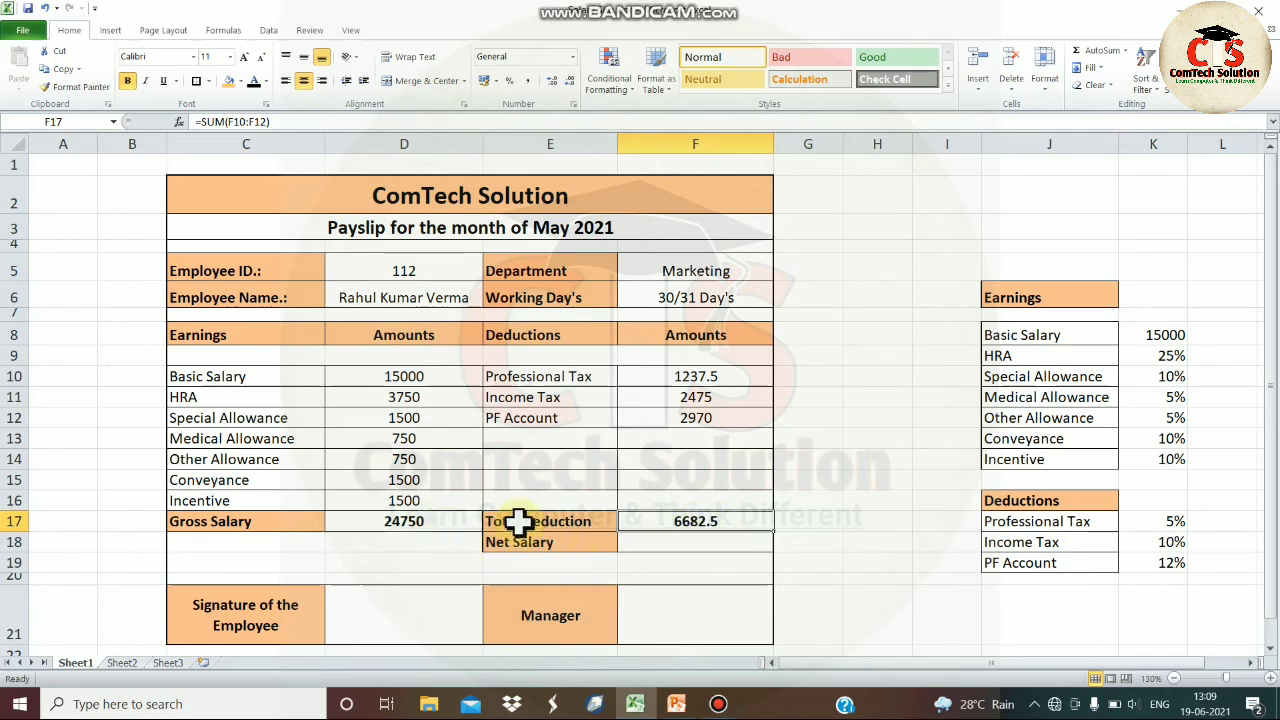
Step: Calculate the Net Salary in F18 by subtracting the total deduction from the gross salary with the formula =D17-F17
left_click(651, 542)
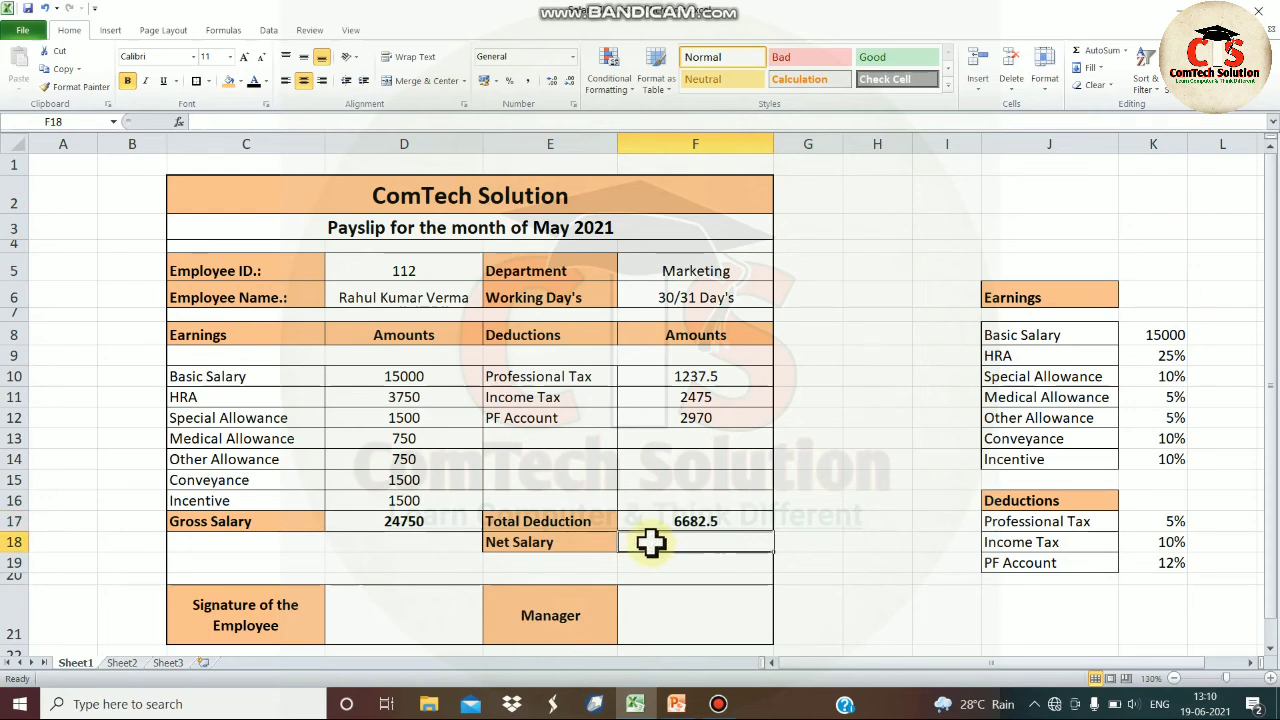
type("=")
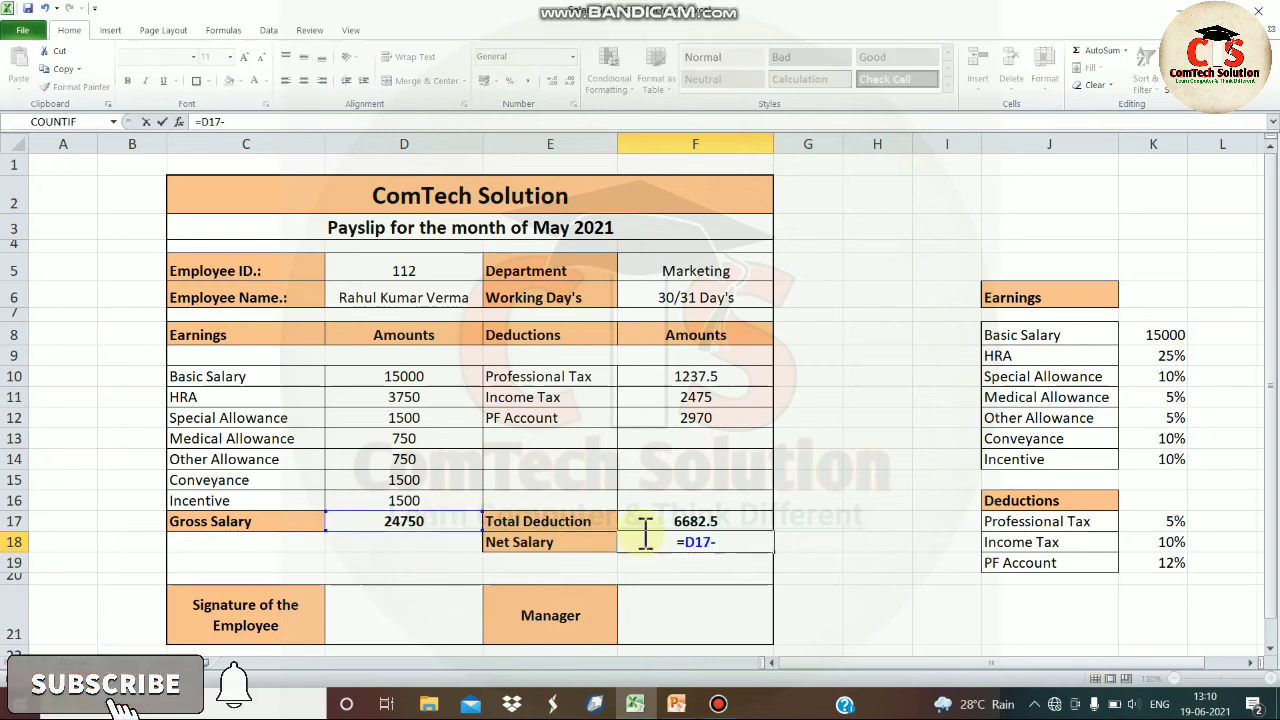
left_click(686, 521)
key("Return")
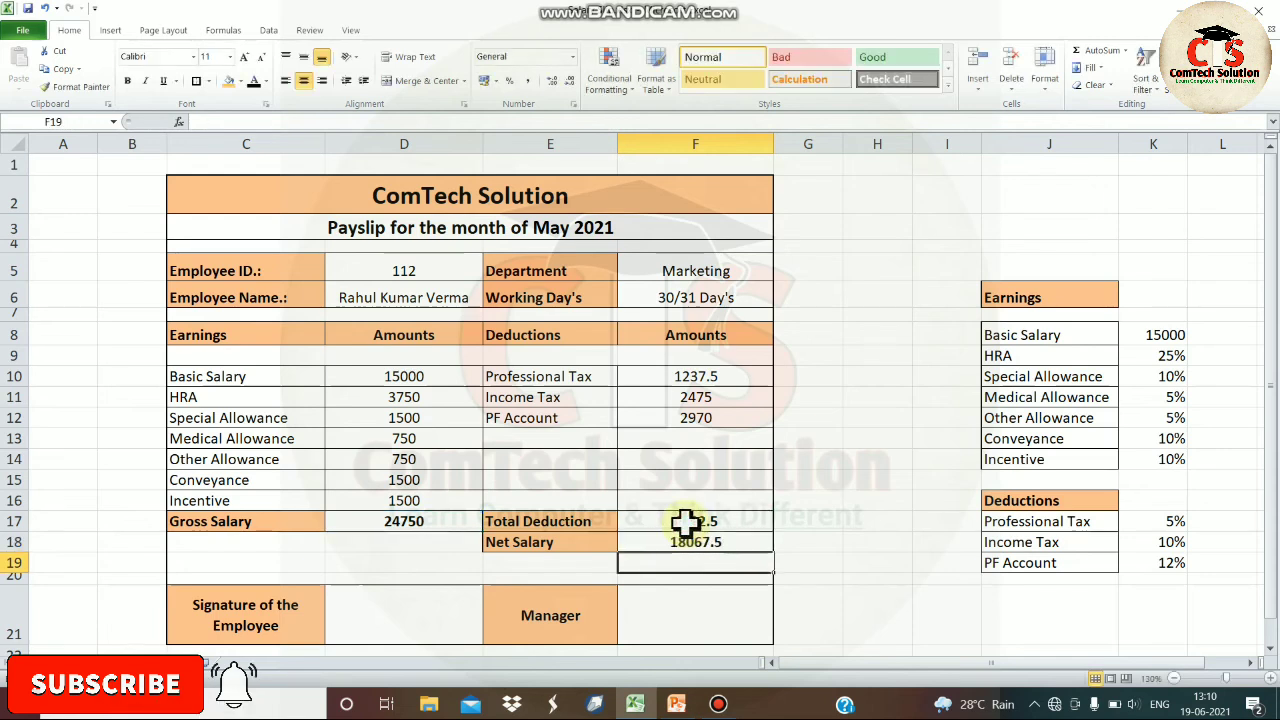
left_click(693, 542)
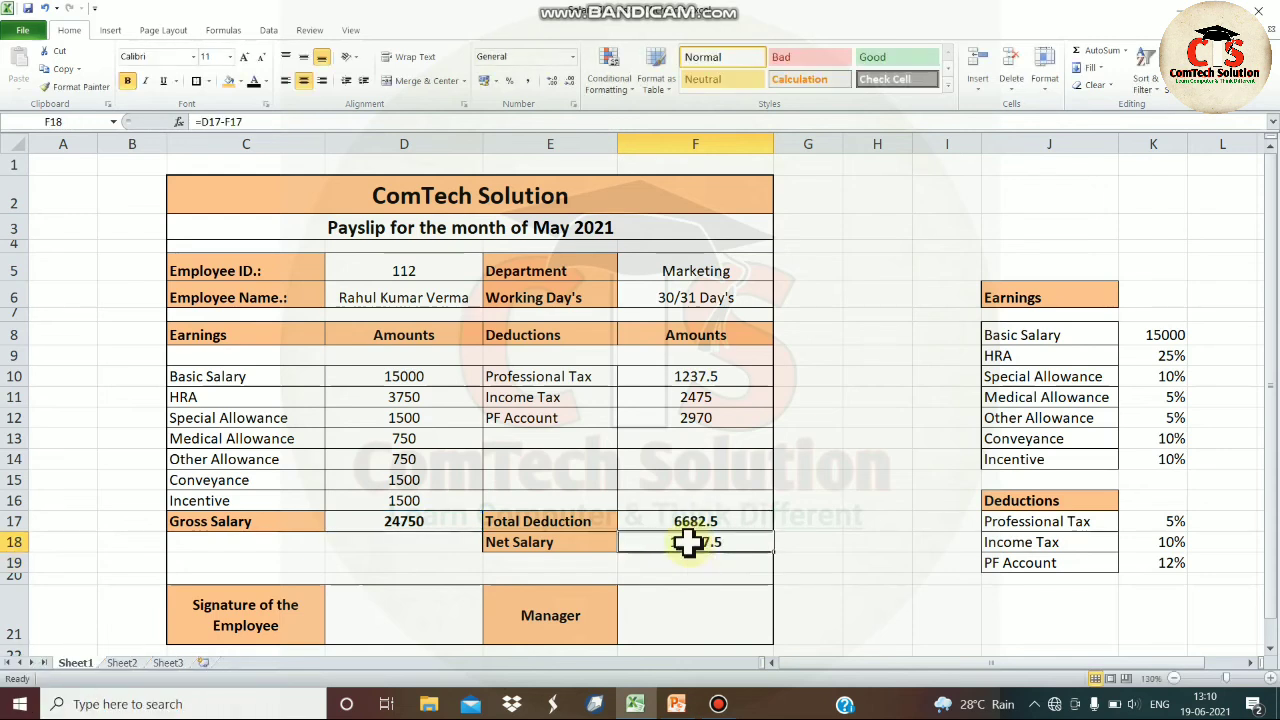